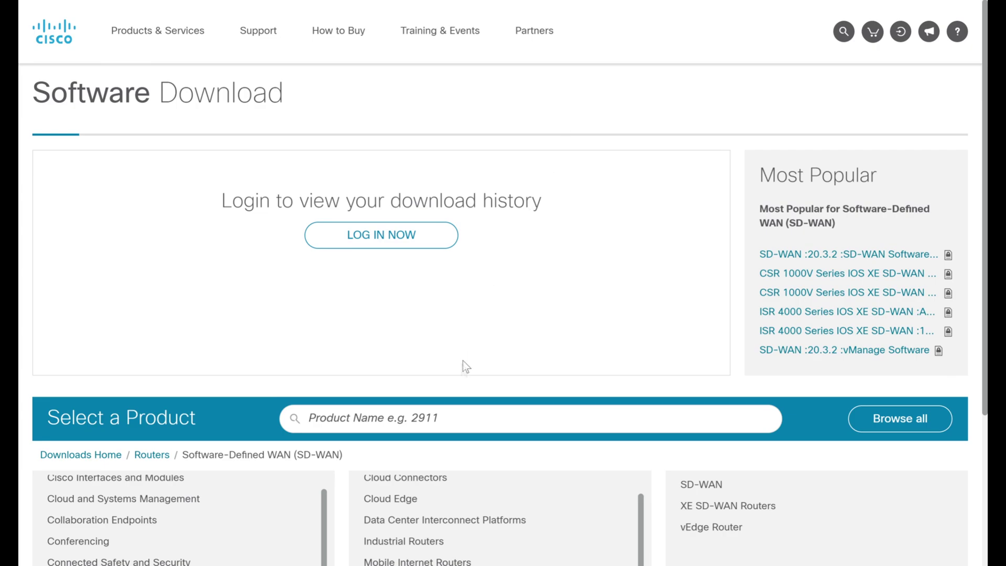
Step: Start a product search on the Cisco Software Download page
{"action": "left_click", "coordinate": [448, 418]}
{"action": "type", "text": "sd-wan"}
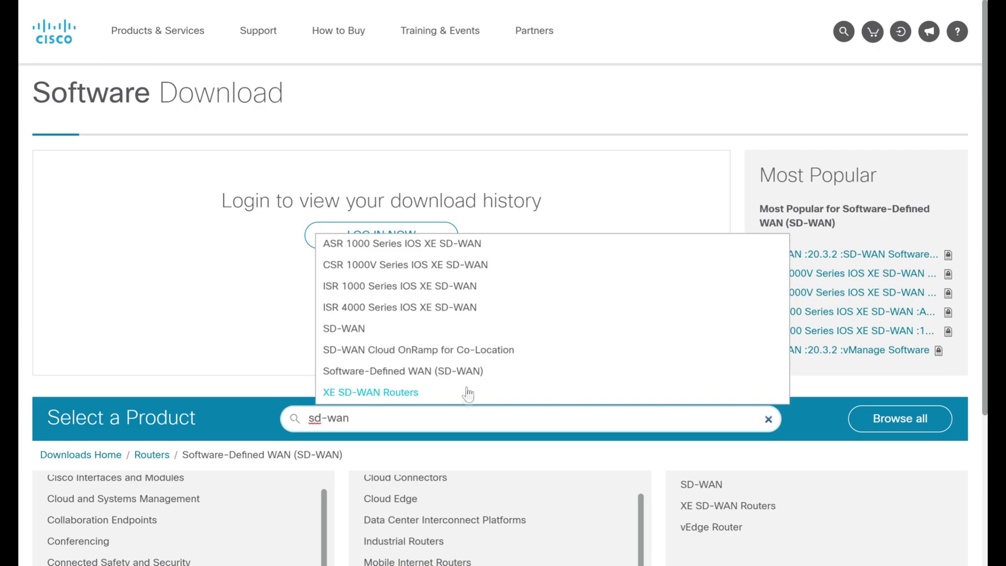
Step: Open SD-WAN Software Update downloads and show the 20.3.2(ED) release images
{"action": "left_click", "coordinate": [481, 334]}
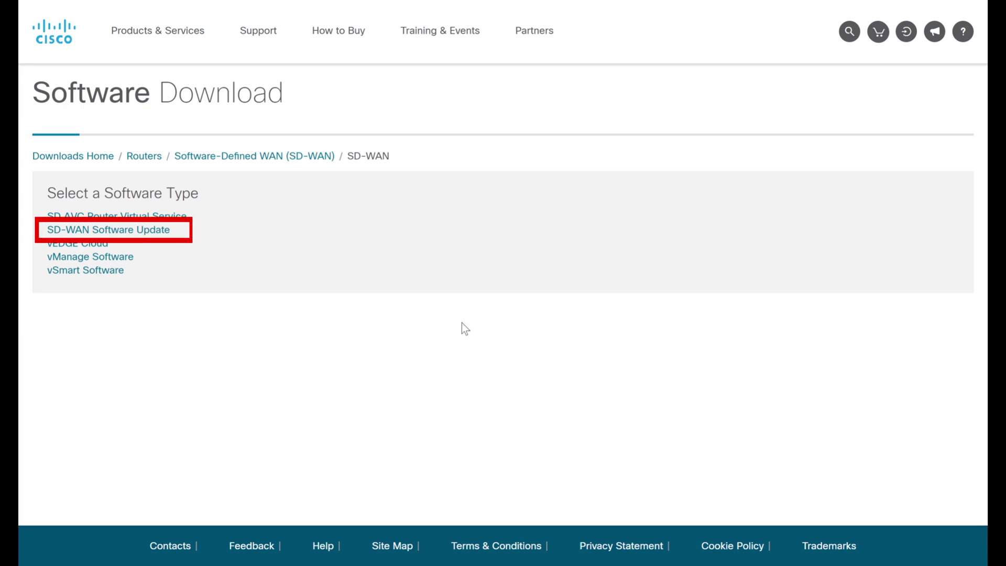
{"action": "left_click", "coordinate": [170, 233]}
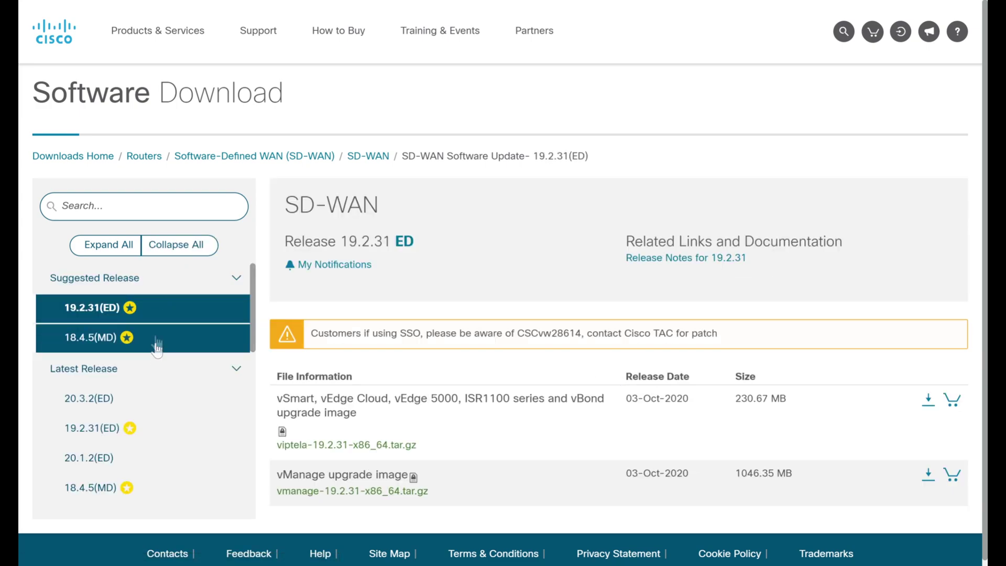
{"action": "left_click", "coordinate": [160, 403]}
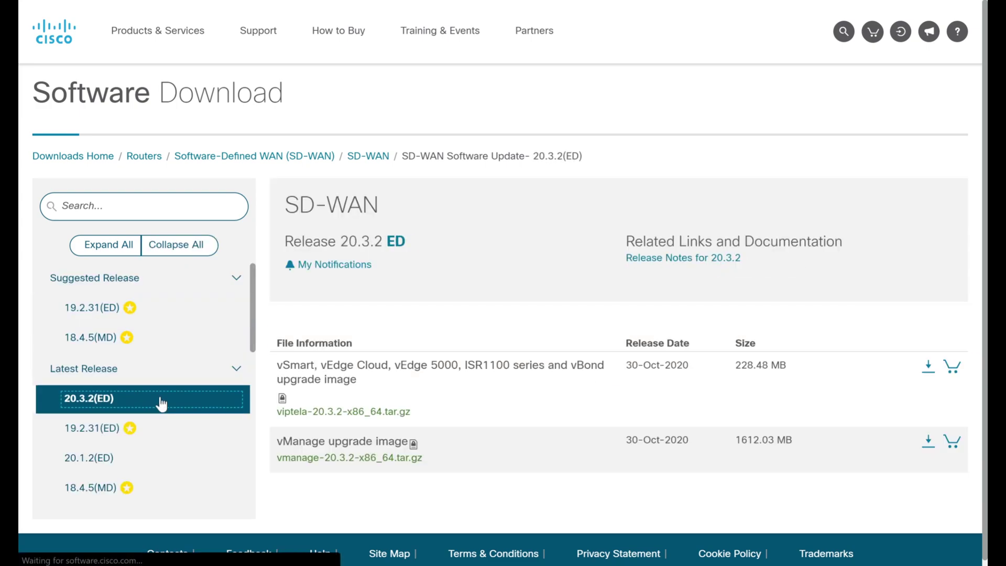
{"action": "scroll", "coordinate": [664, 291], "scroll_direction": "down", "scroll_amount": 1}
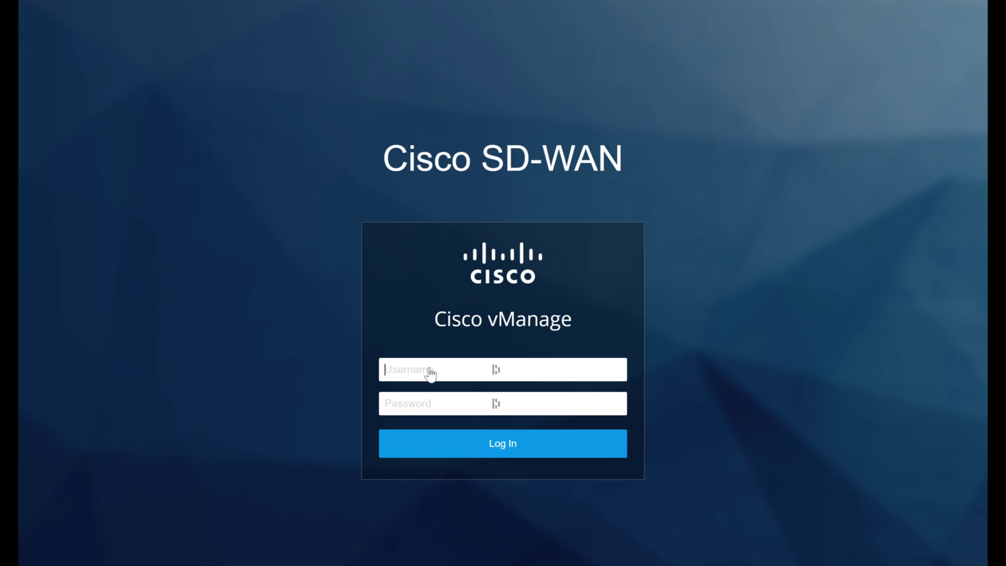
{"action": "type", "text": "admin"}
Step: Log in to vManage and check in About that it runs 18.4.302
{"action": "key", "text": "Tab"}
{"action": "type", "text": "admin"}
{"action": "key", "text": "Return"}
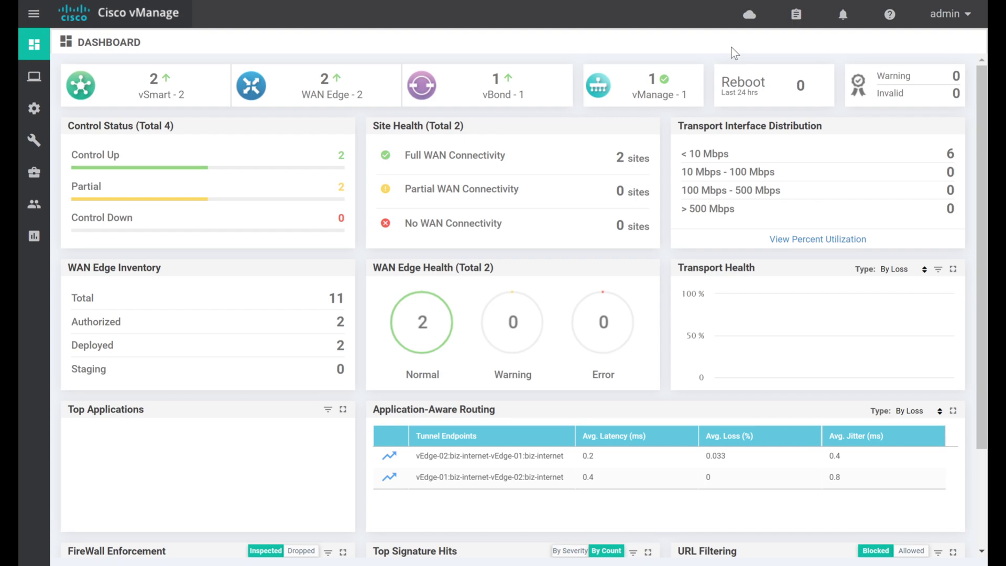
{"action": "left_click", "coordinate": [889, 15]}
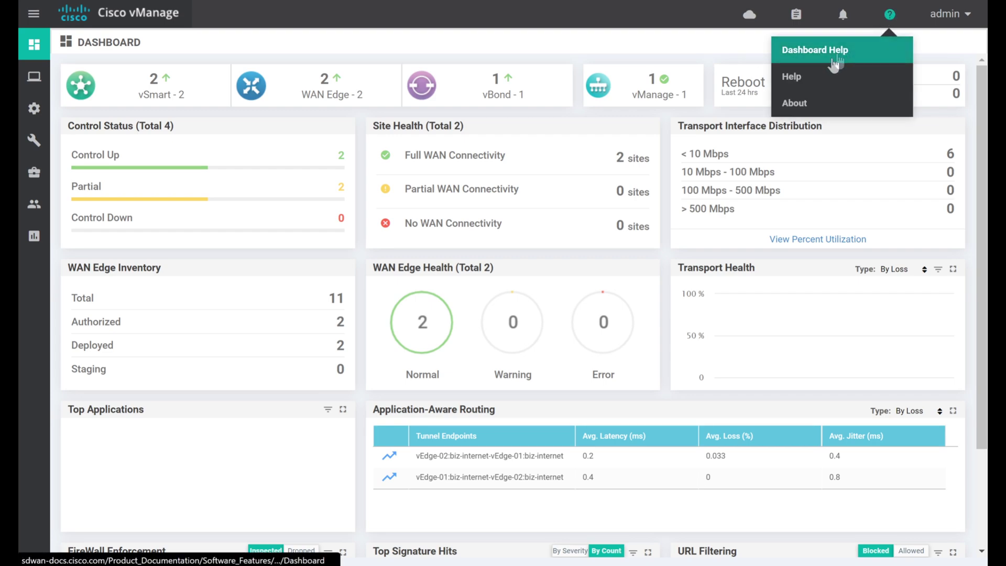
{"action": "left_click", "coordinate": [807, 100]}
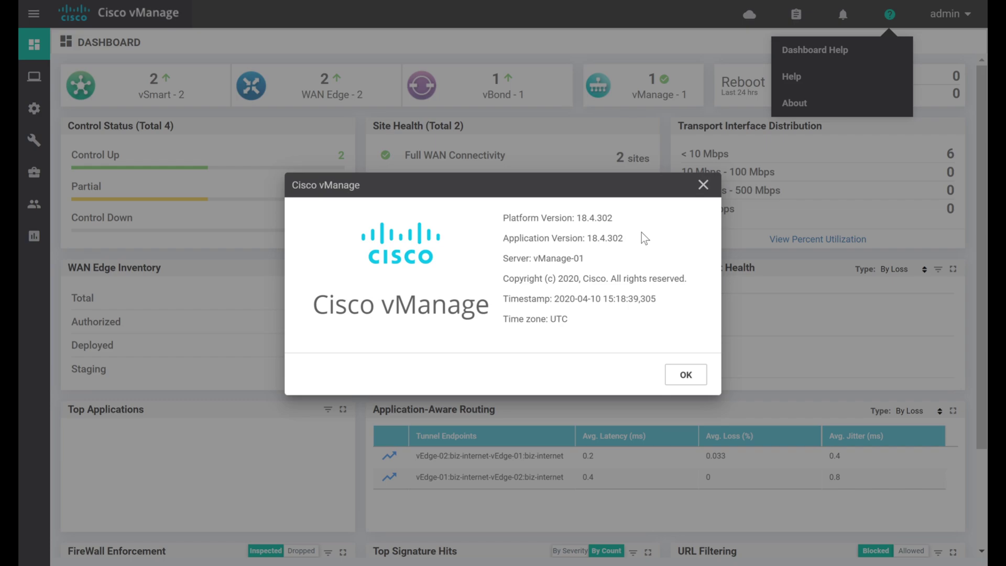
{"action": "left_click", "coordinate": [686, 375]}
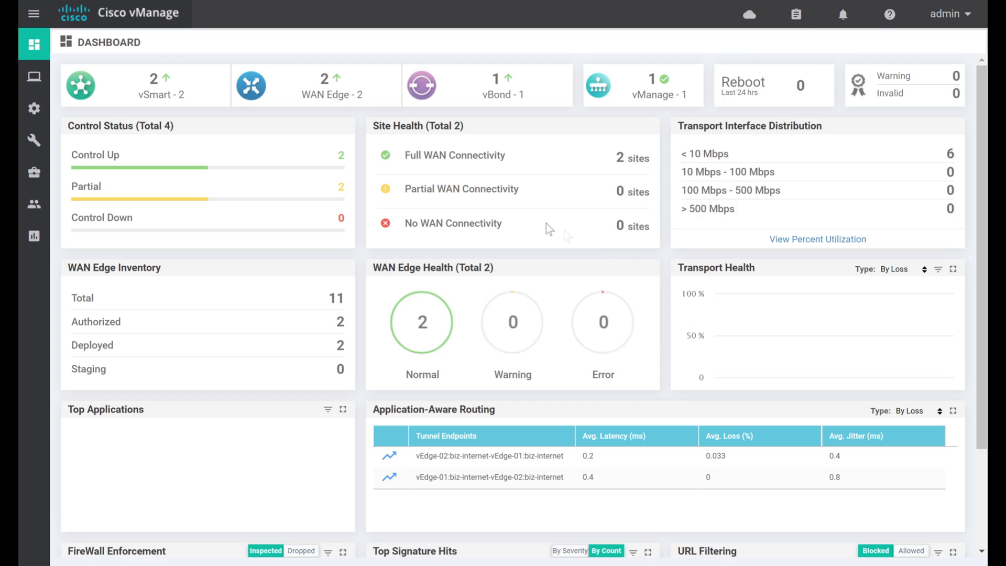
{"action": "mouse_move", "coordinate": [34, 172]}
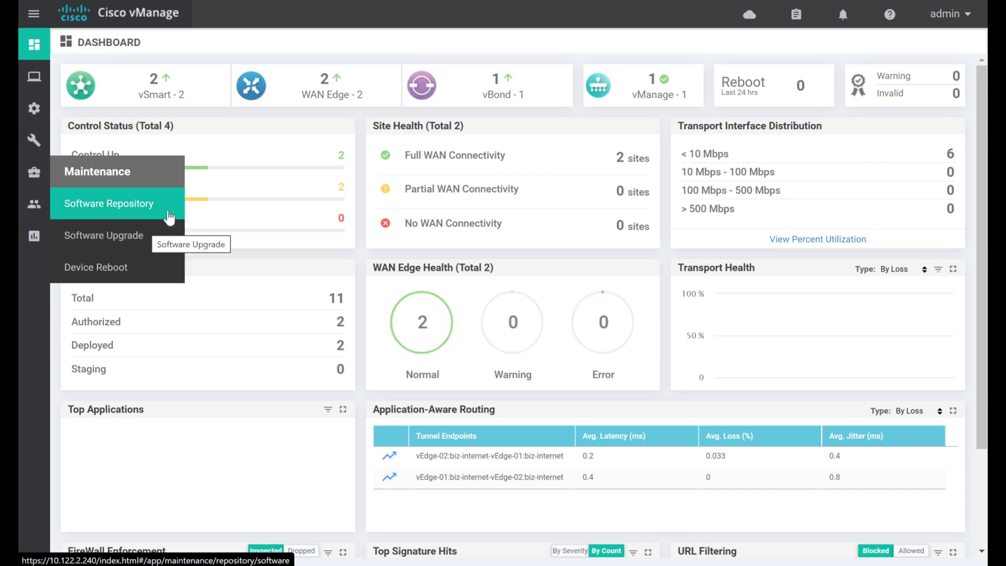
Step: Upload the vmanage-20.3.2 and viptela 20.3.2 .tar.gz images to the vManage repository
{"action": "left_click", "coordinate": [160, 205]}
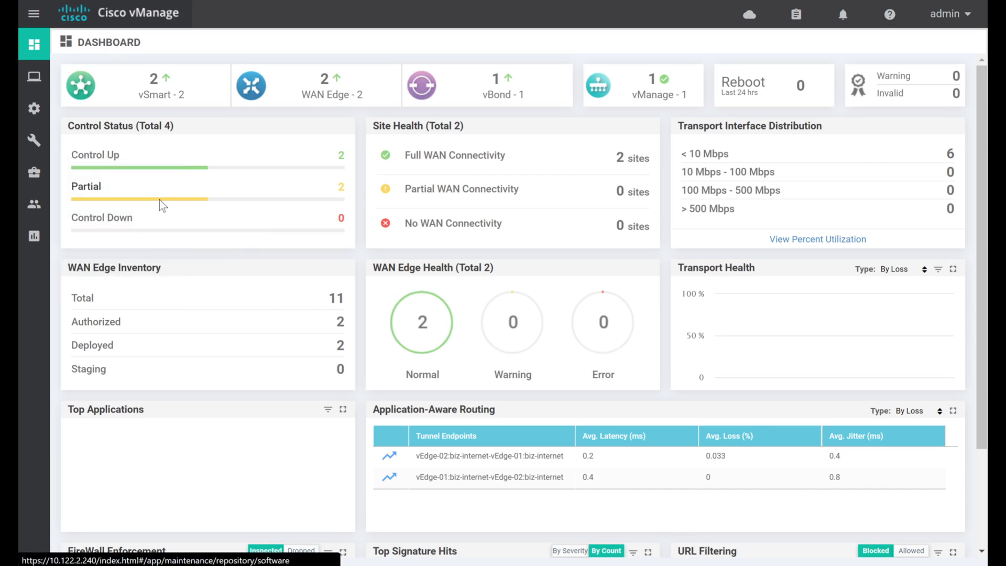
{"action": "left_click", "coordinate": [179, 115]}
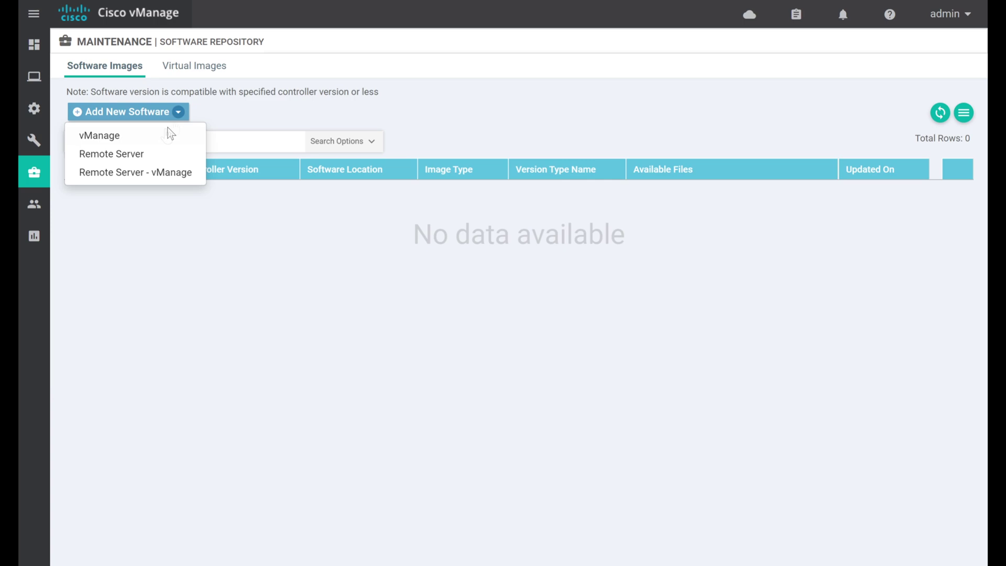
{"action": "left_click", "coordinate": [165, 134]}
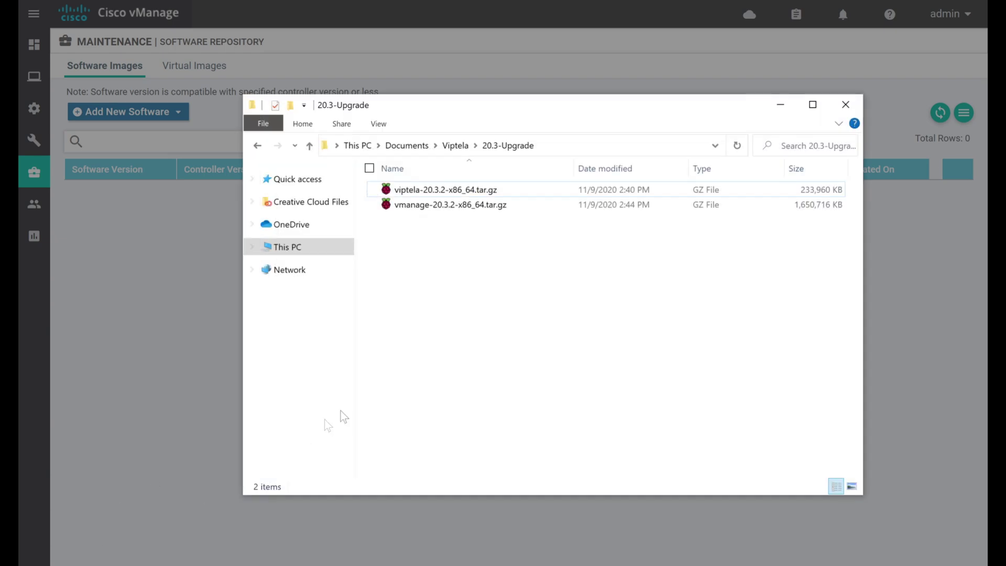
{"action": "left_click_drag", "start_coordinate": [472, 205], "coordinate": [469, 189]}
{"action": "left_click_drag", "start_coordinate": [382, 102], "coordinate": [687, 98]}
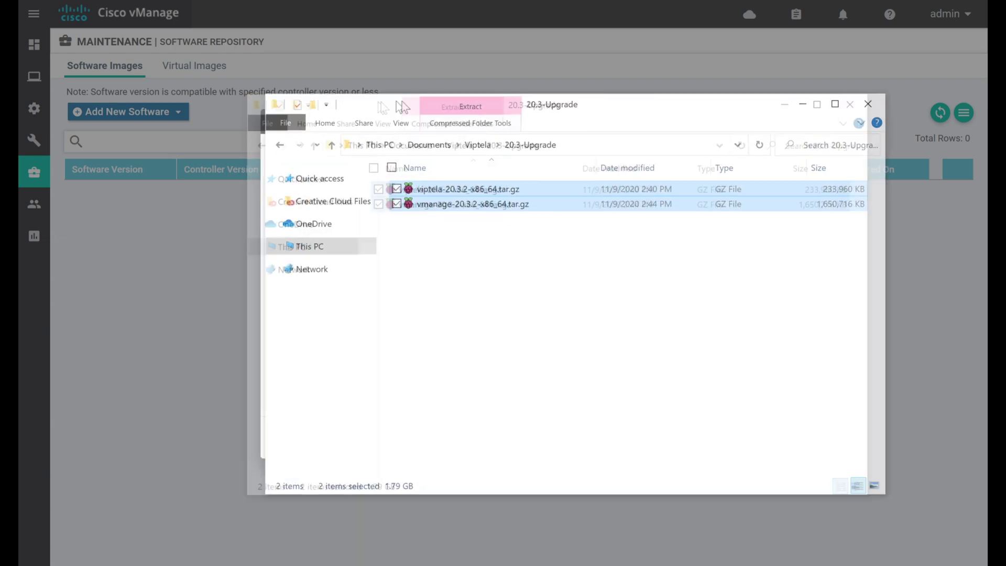
{"action": "left_click_drag", "start_coordinate": [771, 203], "coordinate": [375, 234]}
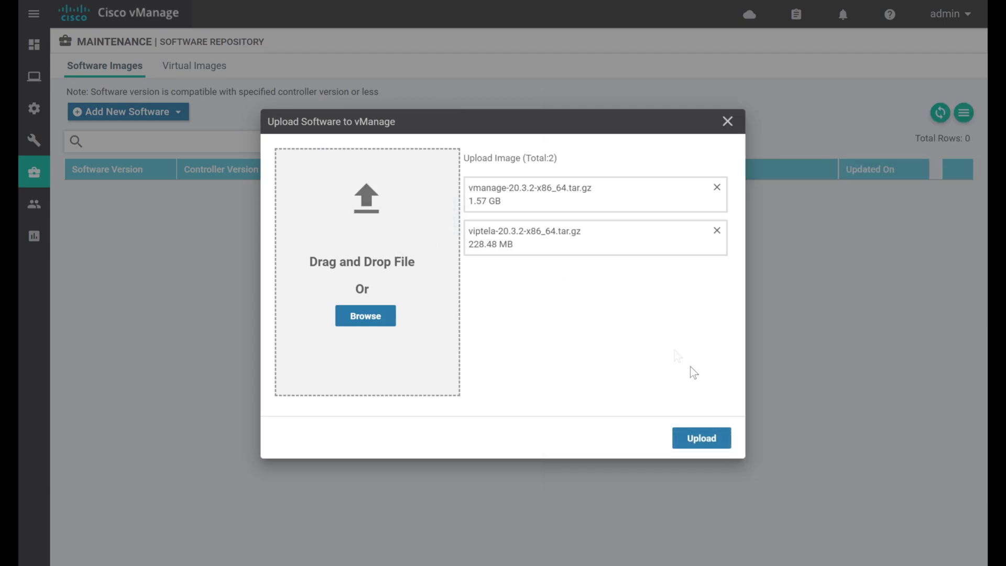
{"action": "left_click", "coordinate": [700, 439]}
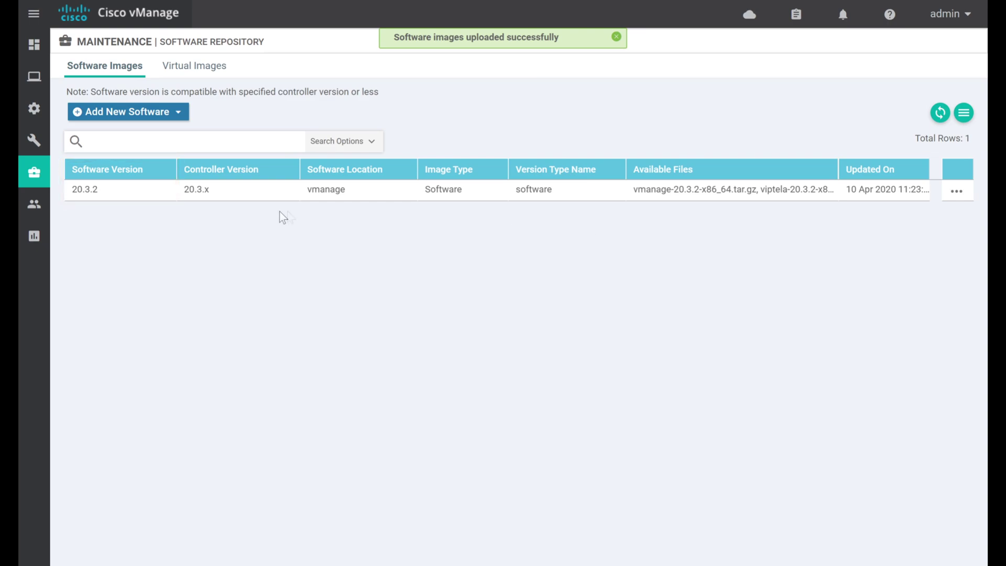
{"action": "mouse_move", "coordinate": [34, 172]}
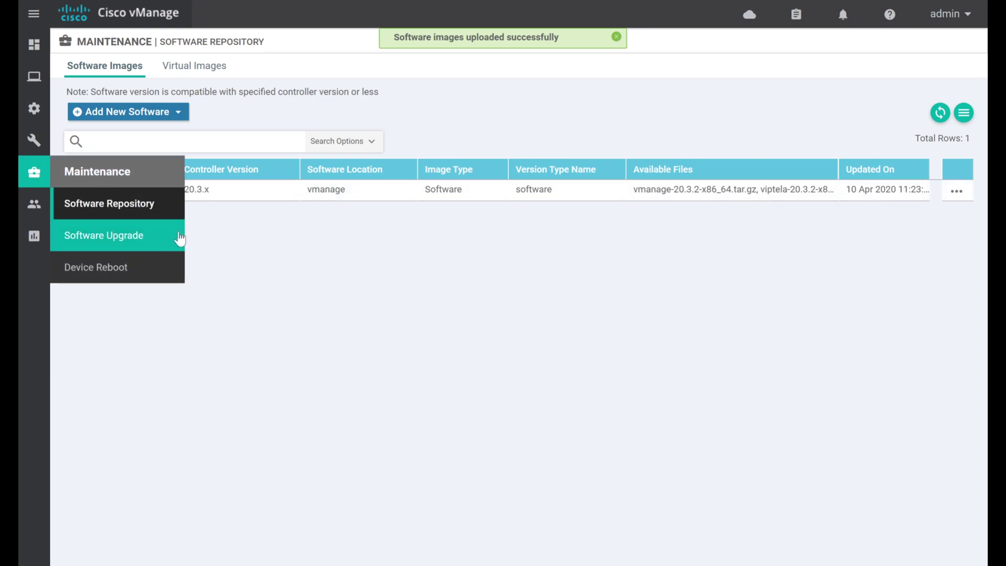
{"action": "left_click", "coordinate": [178, 238]}
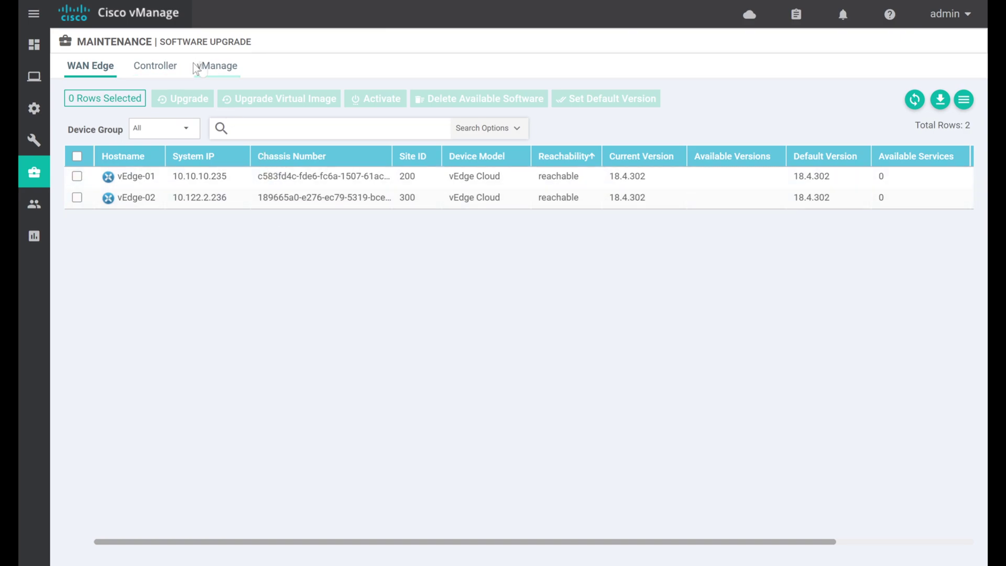
Step: Show the vManage device in the software upgrade list
{"action": "left_click", "coordinate": [214, 68]}
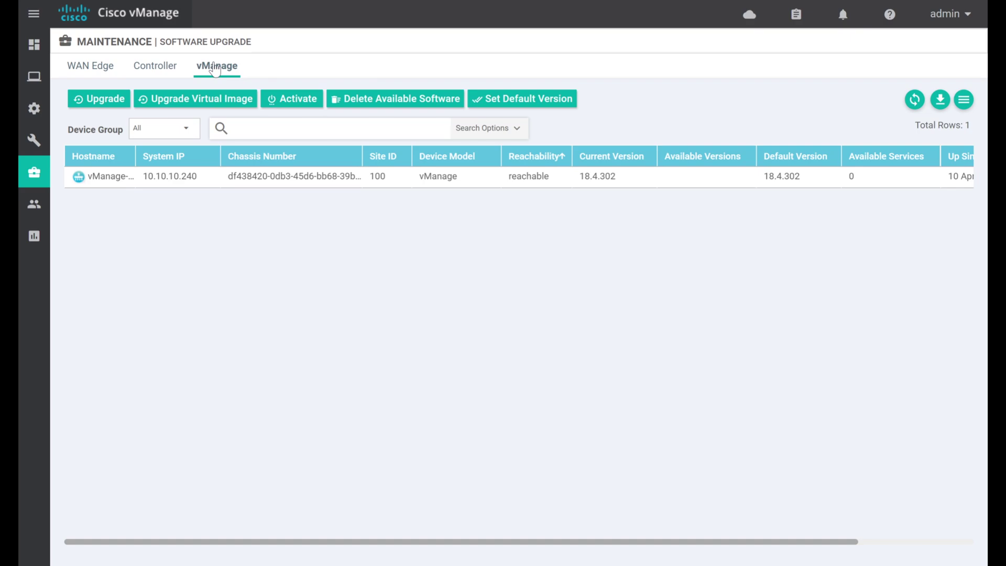
Step: Install version 20.3.2 on vManage-01 and confirm the install task succeeded
{"action": "left_click", "coordinate": [106, 99]}
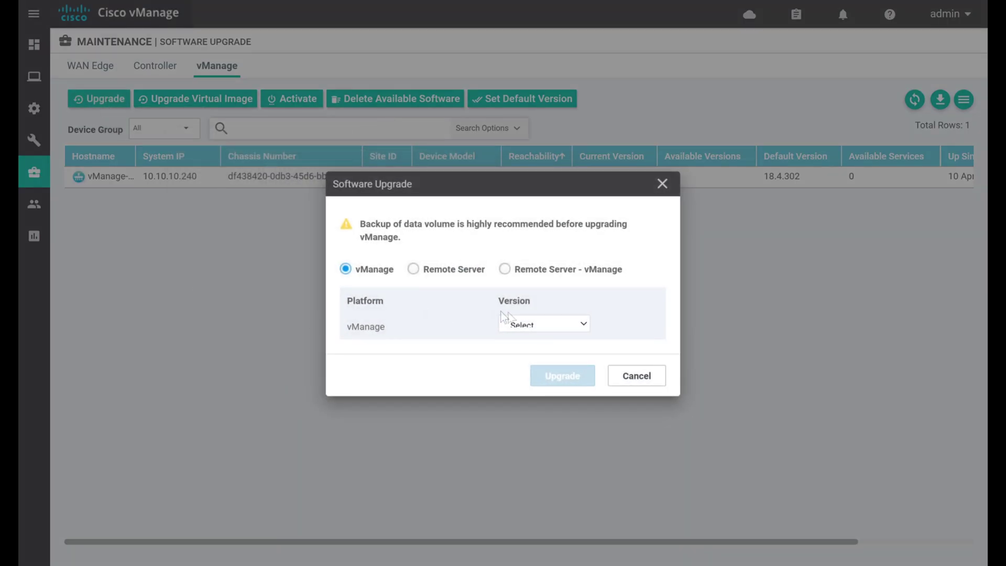
{"action": "left_click", "coordinate": [539, 325]}
{"action": "left_click", "coordinate": [536, 361]}
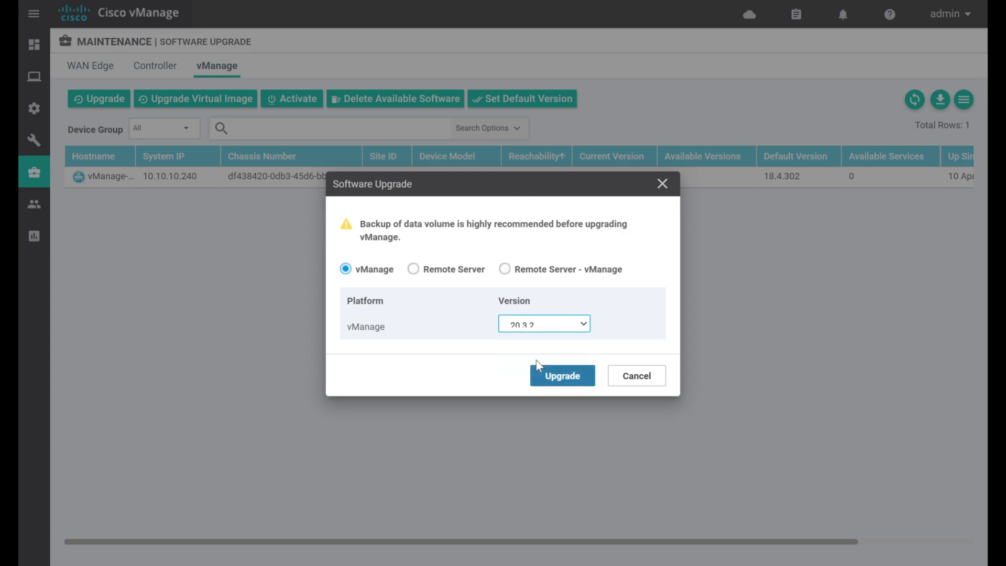
{"action": "left_click", "coordinate": [572, 376]}
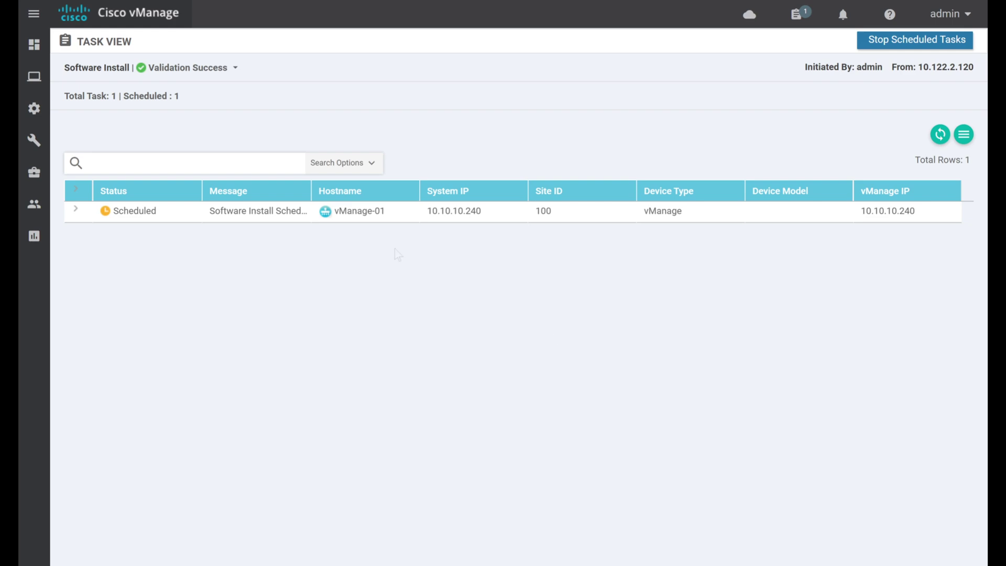
{"action": "left_click", "coordinate": [73, 209]}
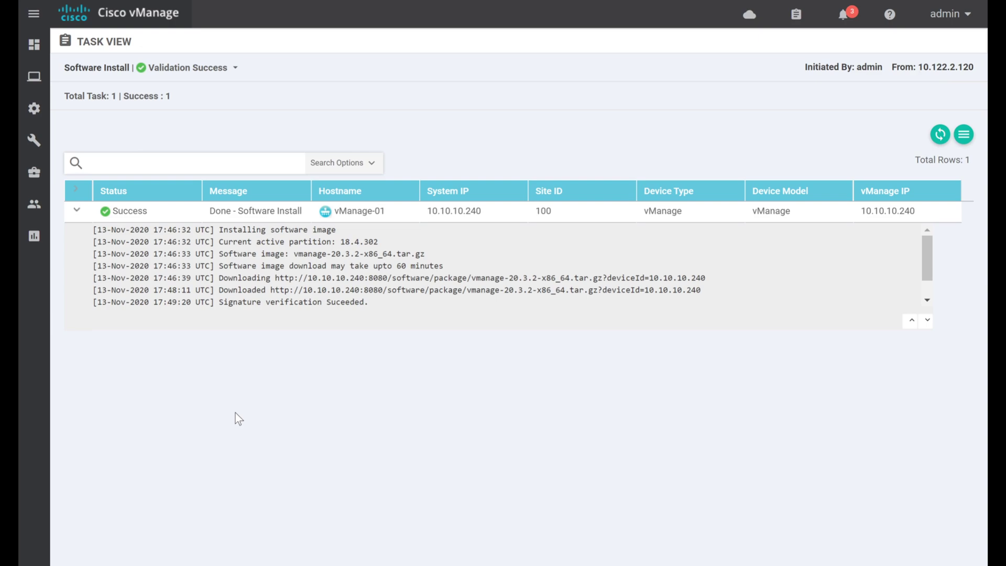
{"action": "mouse_move", "coordinate": [34, 171]}
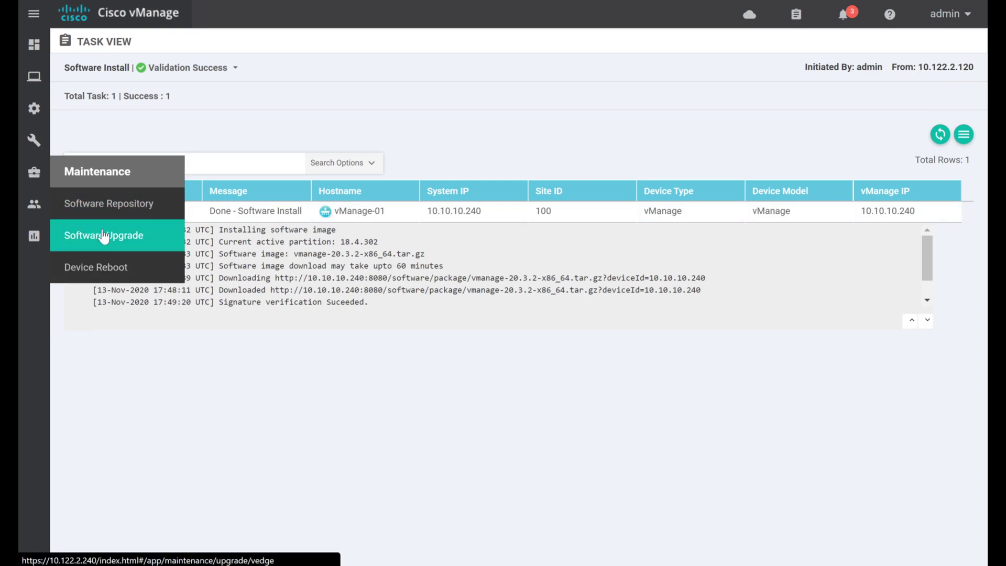
{"action": "left_click", "coordinate": [105, 234]}
Step: Activate 20.3.2 on vManage, let it reboot, and log back in
{"action": "left_click", "coordinate": [212, 67]}
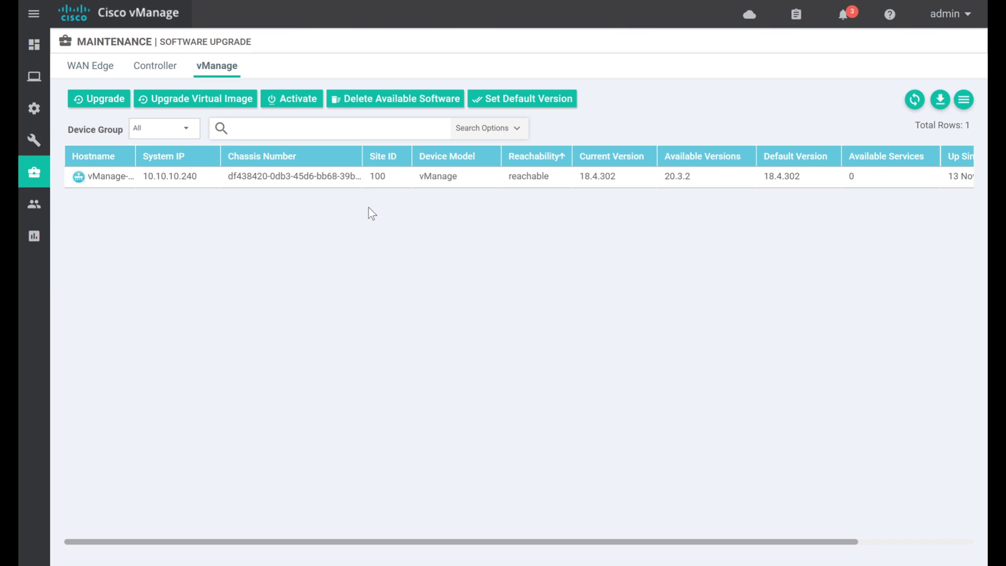
{"action": "left_click", "coordinate": [289, 103]}
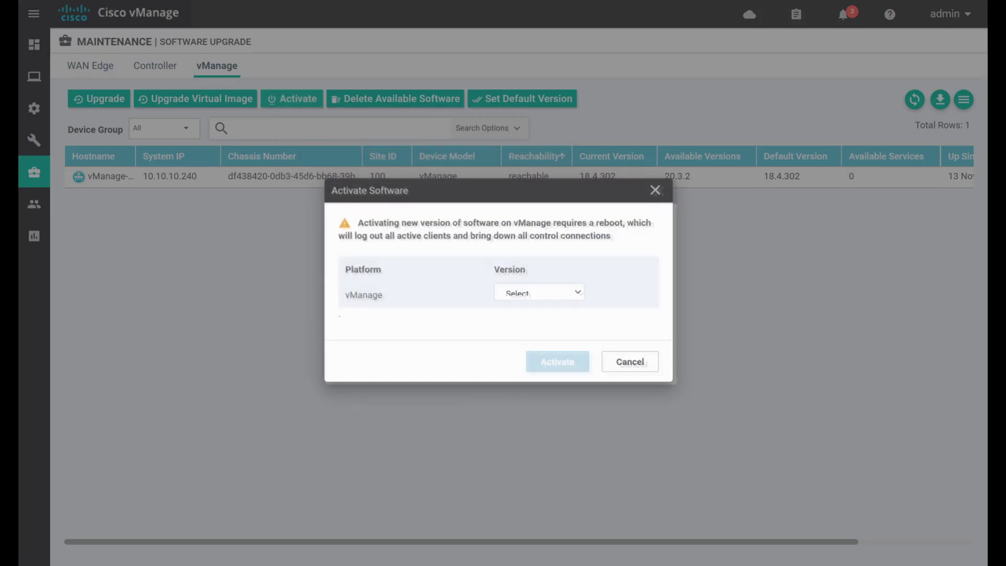
{"action": "left_click", "coordinate": [550, 300]}
{"action": "left_click", "coordinate": [578, 343]}
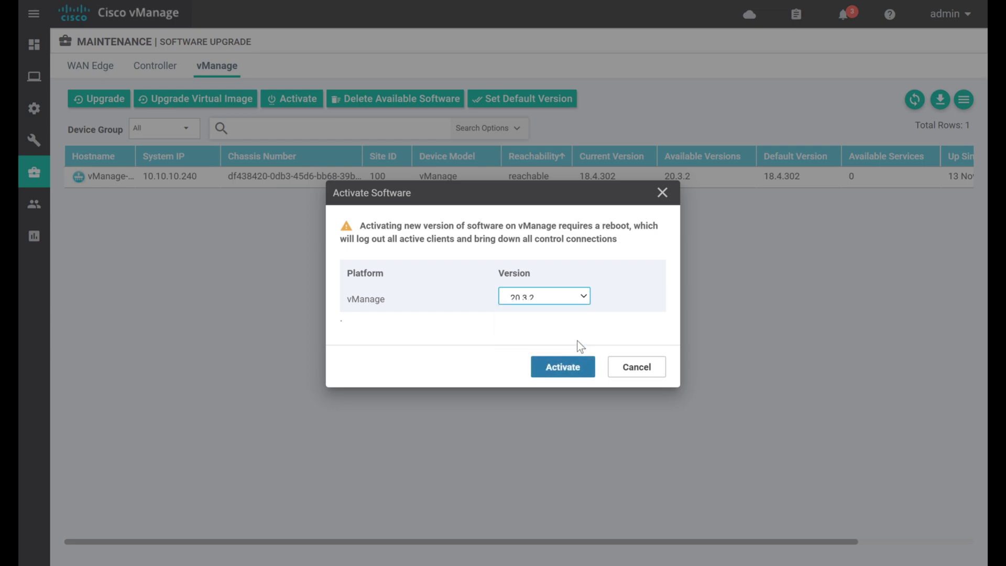
{"action": "left_click", "coordinate": [572, 366]}
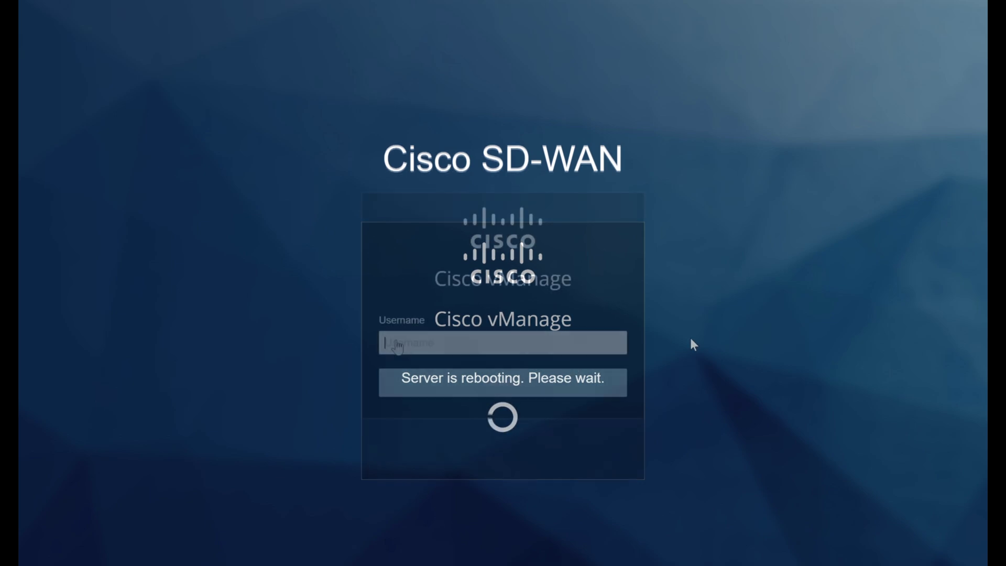
{"action": "type", "text": "admin"}
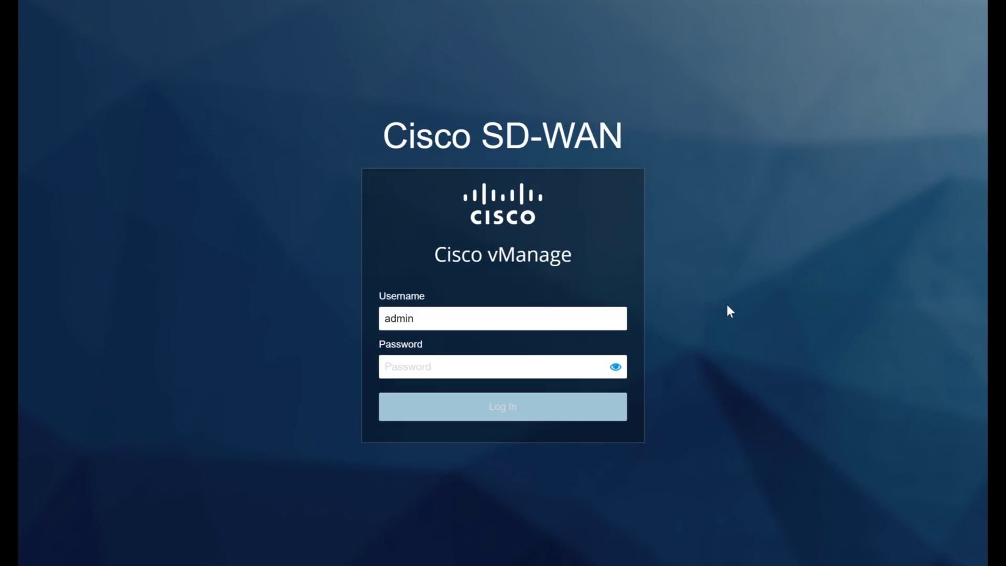
{"action": "type", "text": "admin"}
{"action": "key", "text": "Return"}
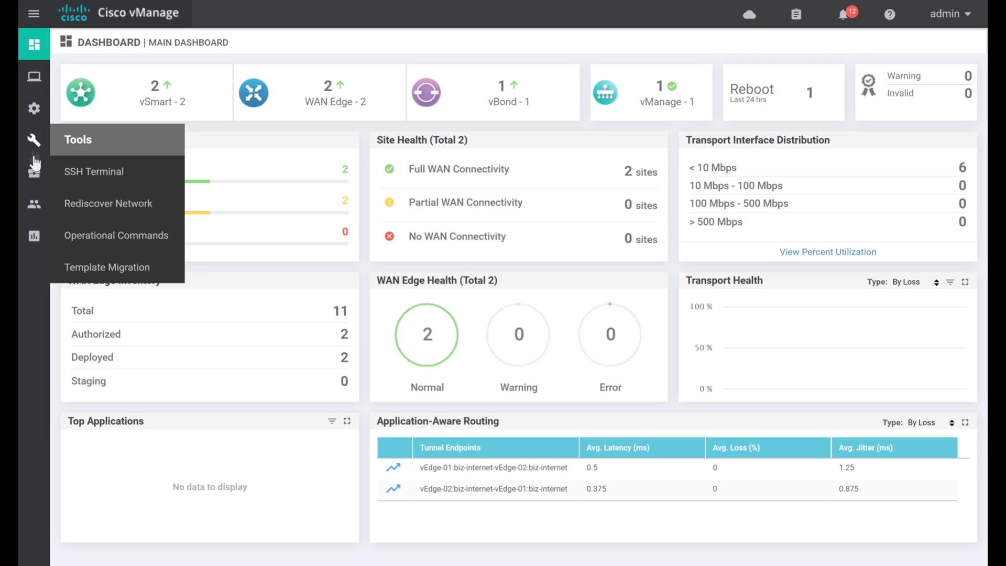
{"action": "mouse_move", "coordinate": [34, 172]}
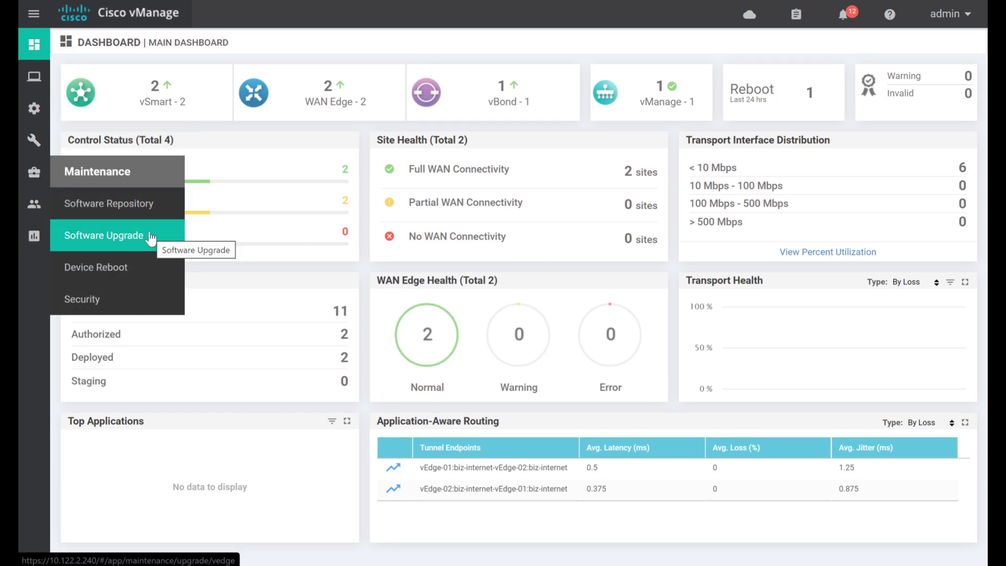
Step: Select all three controllers and upgrade them to 20.3.2 with activate and reboot
{"action": "left_click", "coordinate": [150, 236]}
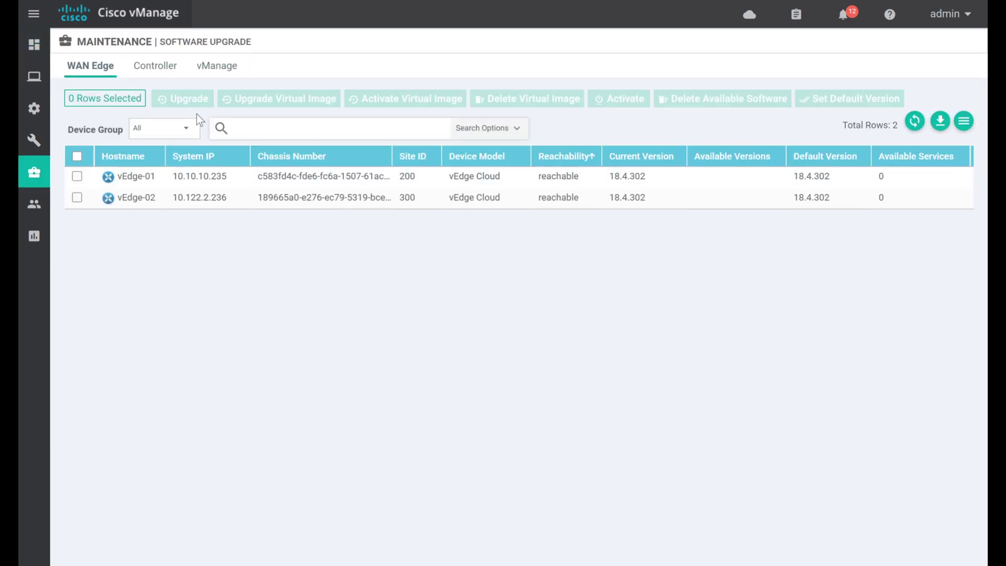
{"action": "left_click", "coordinate": [166, 72]}
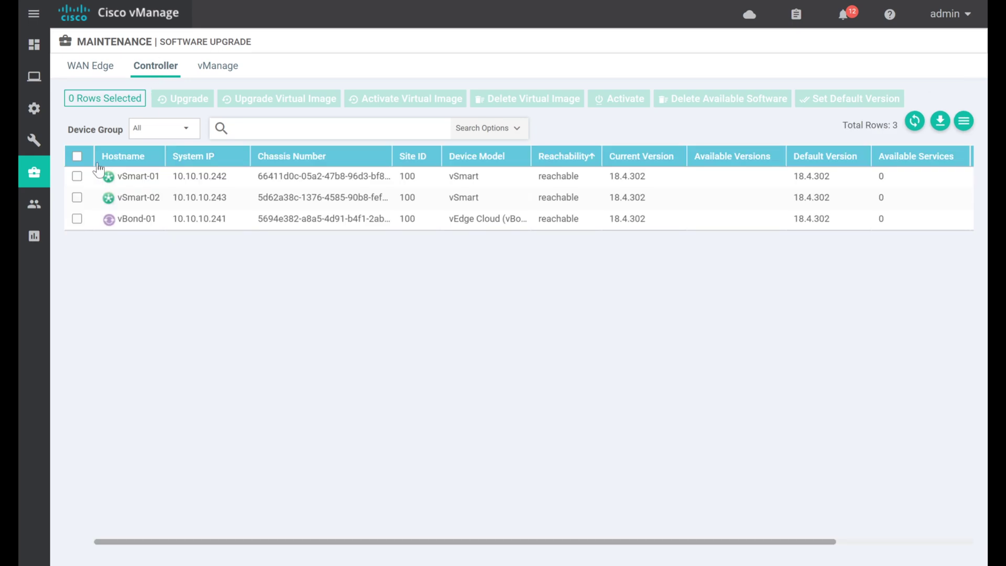
{"action": "left_click", "coordinate": [77, 157]}
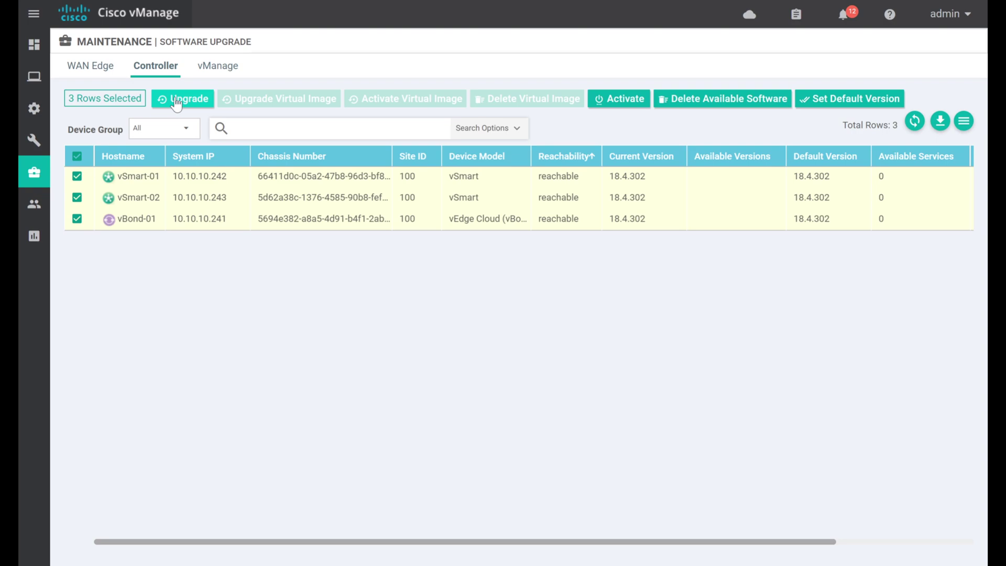
{"action": "left_click", "coordinate": [178, 100]}
{"action": "left_click", "coordinate": [565, 289]}
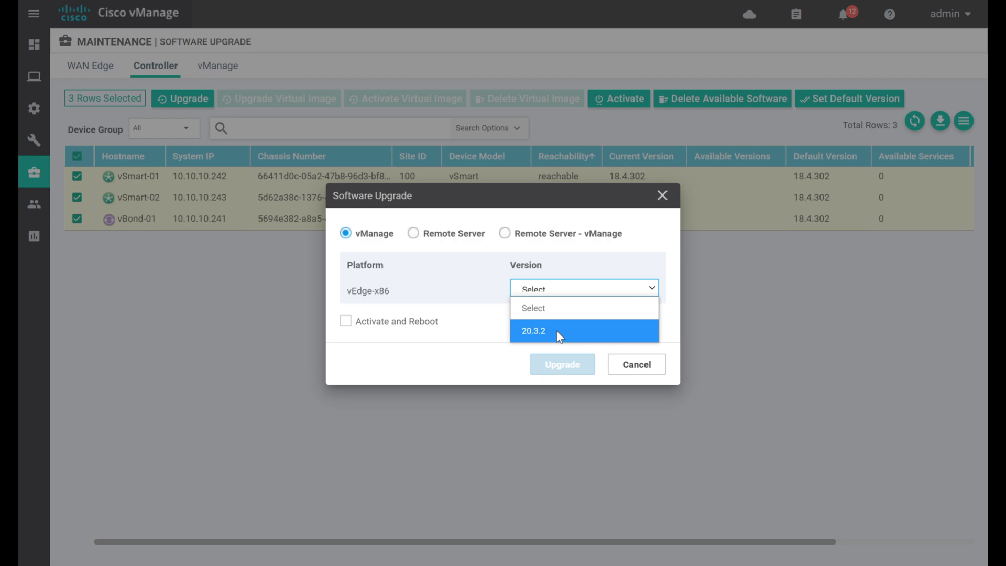
{"action": "left_click", "coordinate": [556, 331]}
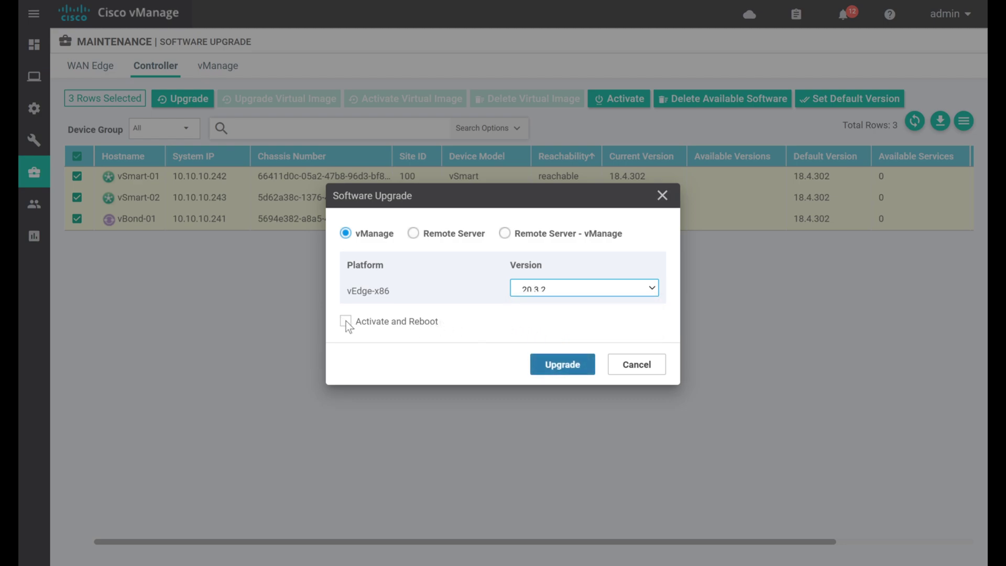
{"action": "left_click", "coordinate": [547, 364]}
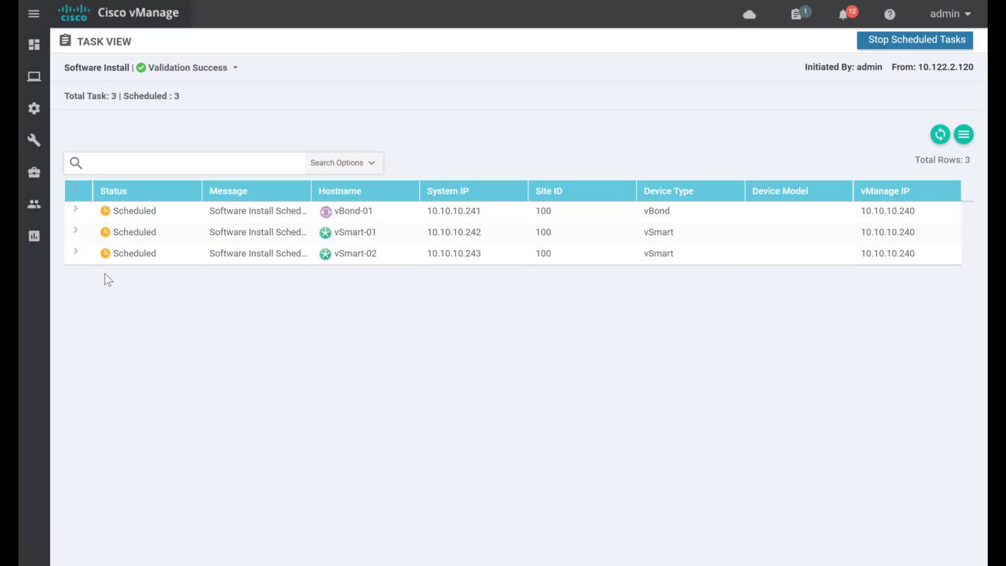
Step: Expand the vSmart-02, vSmart-01 and vBond-01 install tasks and refresh their progress
{"action": "left_click", "coordinate": [76, 252]}
{"action": "left_click", "coordinate": [77, 234]}
{"action": "left_click", "coordinate": [76, 211]}
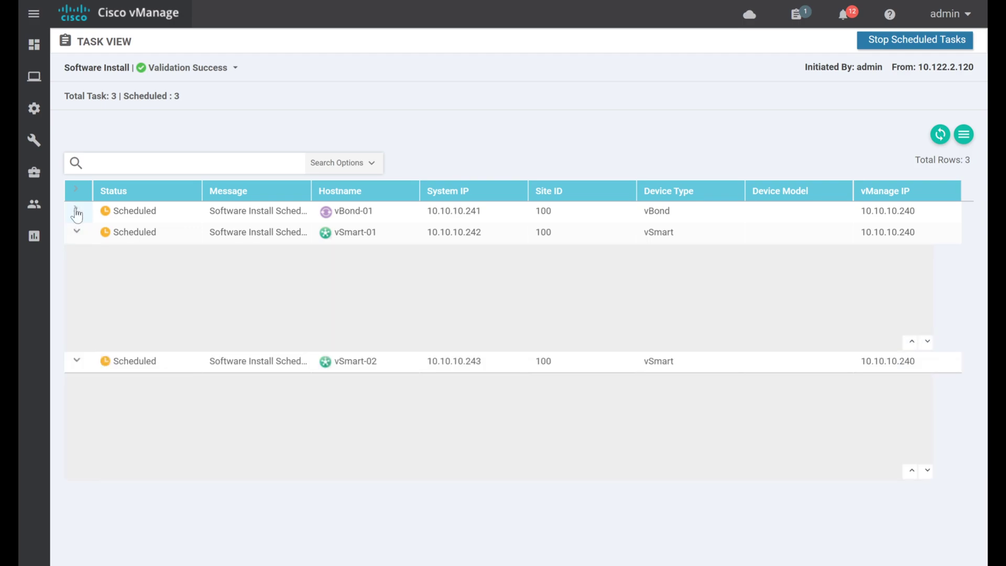
{"action": "left_click", "coordinate": [942, 138]}
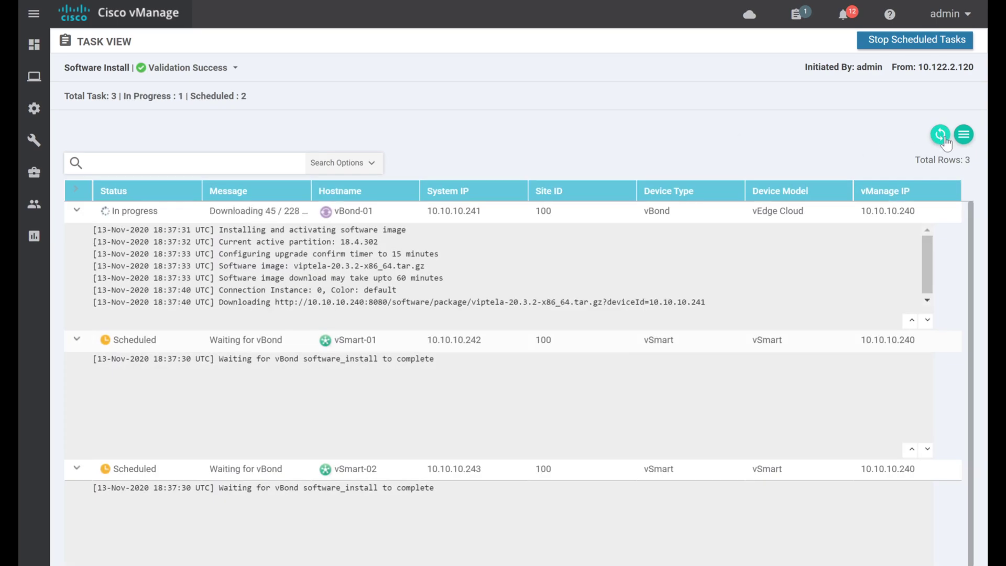
{"action": "left_click", "coordinate": [940, 140]}
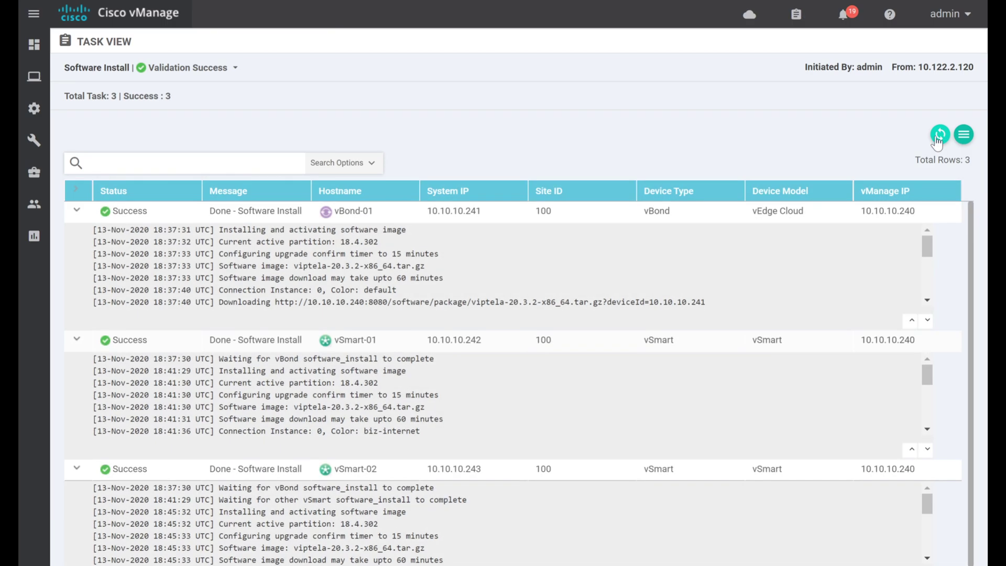
{"action": "mouse_move", "coordinate": [35, 172]}
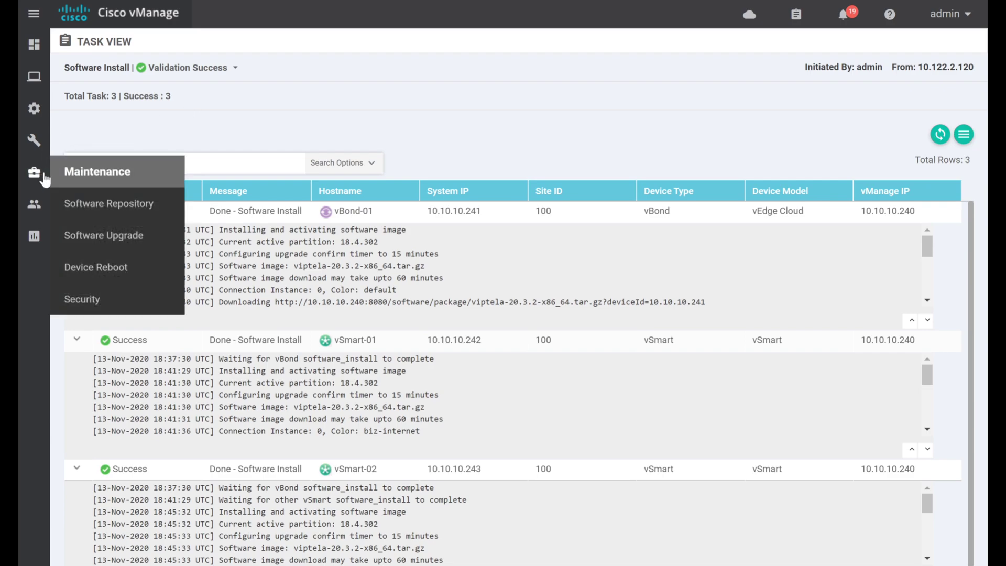
Step: Verify the controllers run 20.3.2, then bring up the WAN Edge device list
{"action": "left_click", "coordinate": [107, 236]}
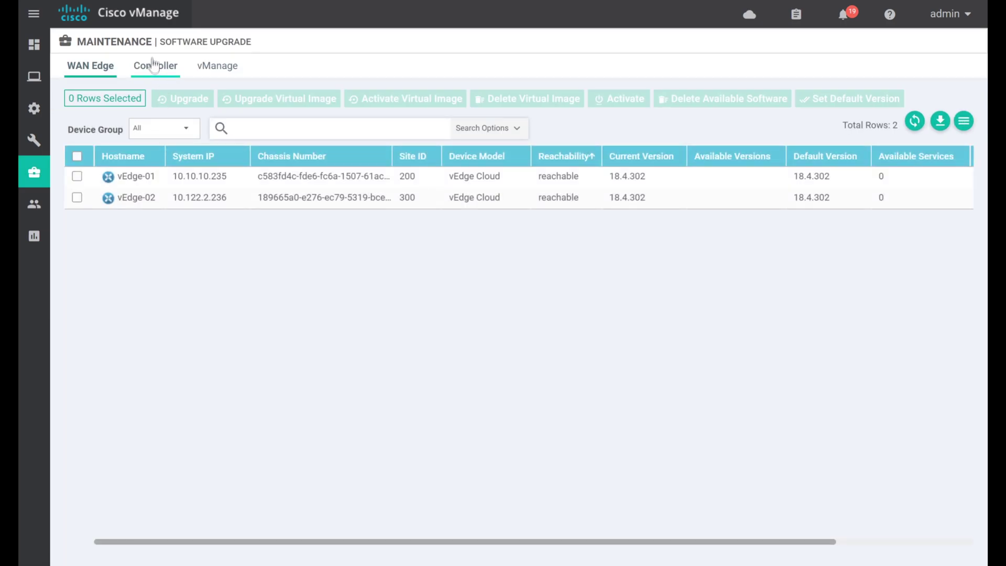
{"action": "left_click", "coordinate": [154, 65]}
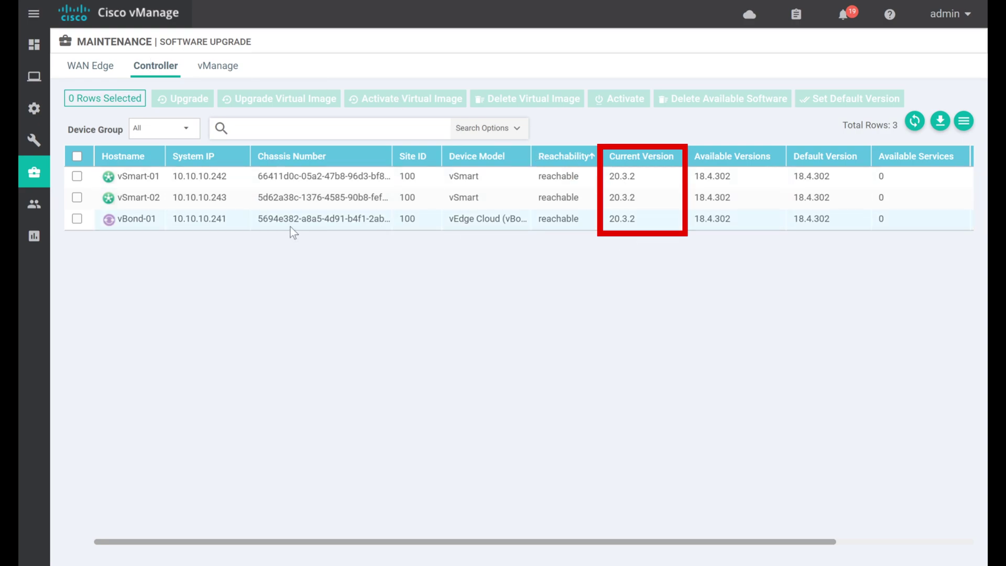
{"action": "left_click", "coordinate": [88, 70]}
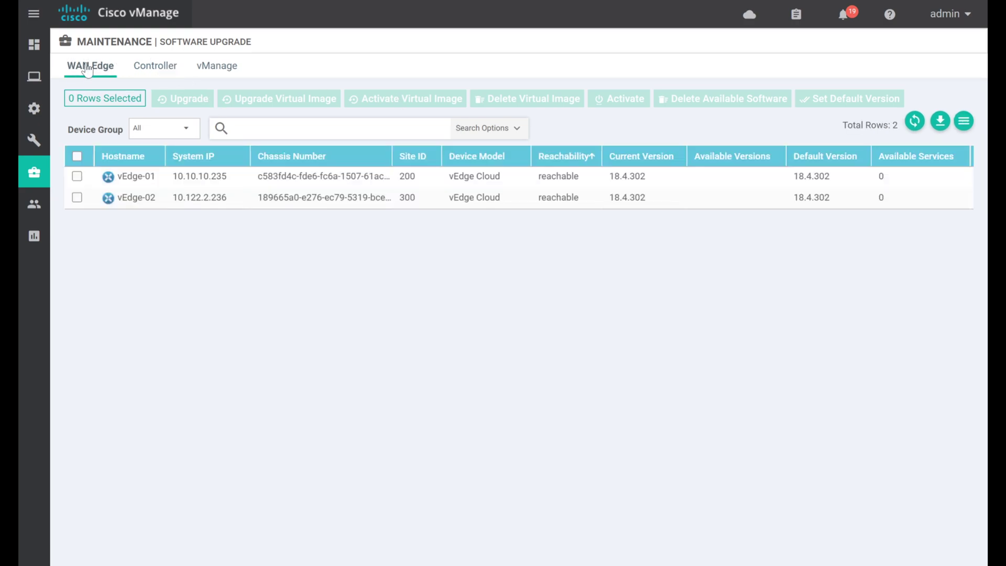
Step: Upgrade vEdge-01 and vEdge-02 to version 20.3.2 with activate and reboot
{"action": "left_click", "coordinate": [77, 157]}
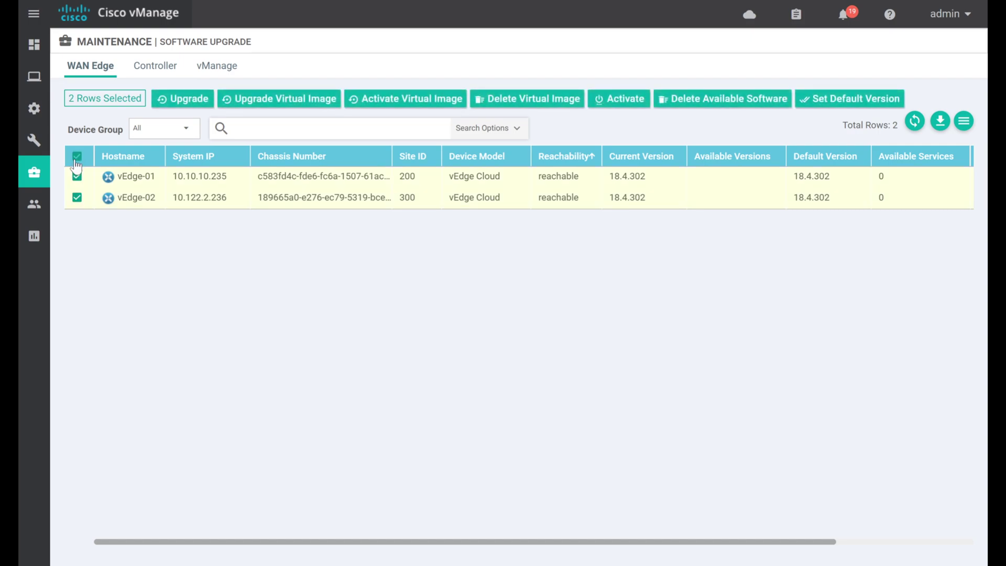
{"action": "left_click", "coordinate": [191, 100]}
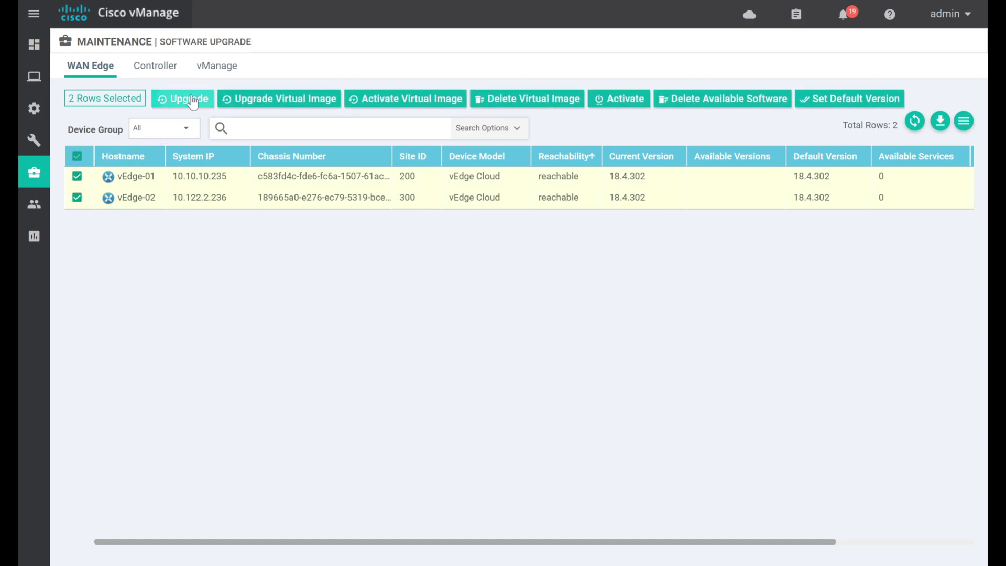
{"action": "left_click", "coordinate": [543, 291]}
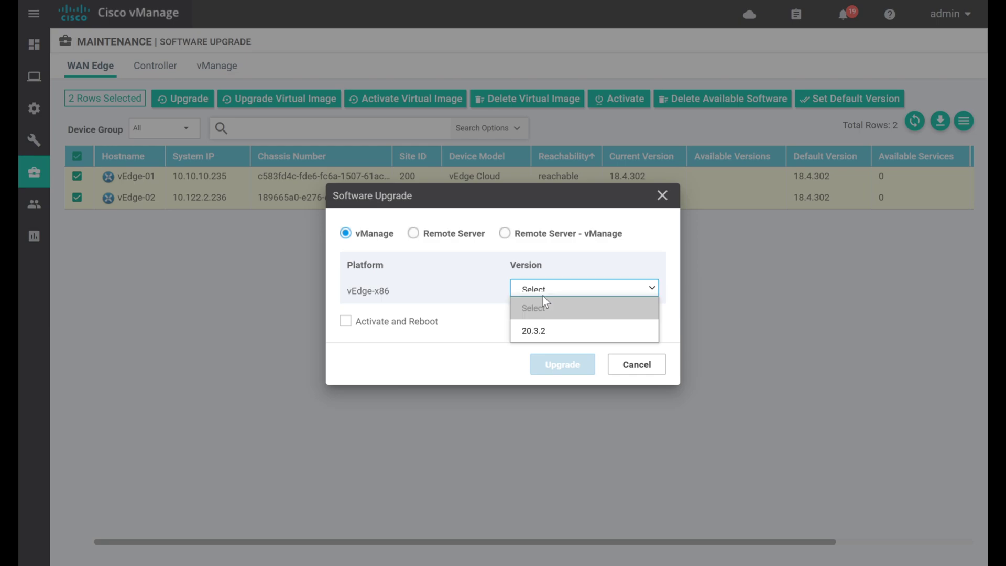
{"action": "left_click", "coordinate": [608, 333]}
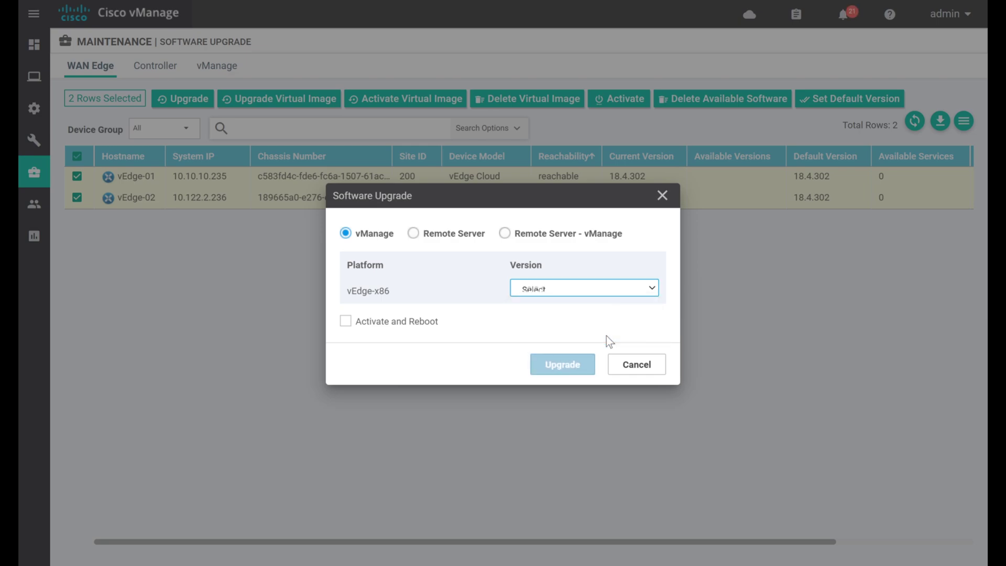
{"action": "left_click", "coordinate": [344, 323]}
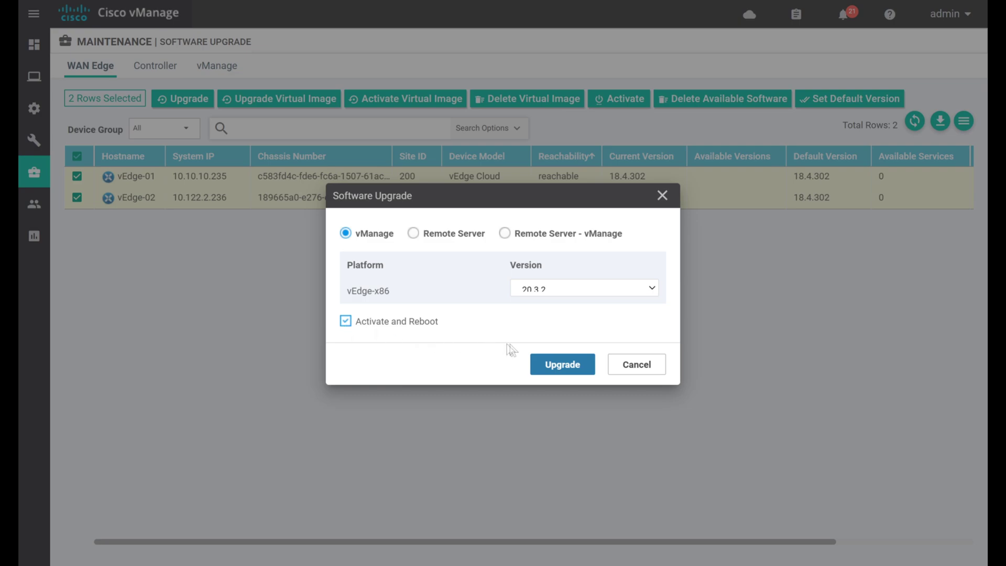
{"action": "left_click", "coordinate": [587, 365]}
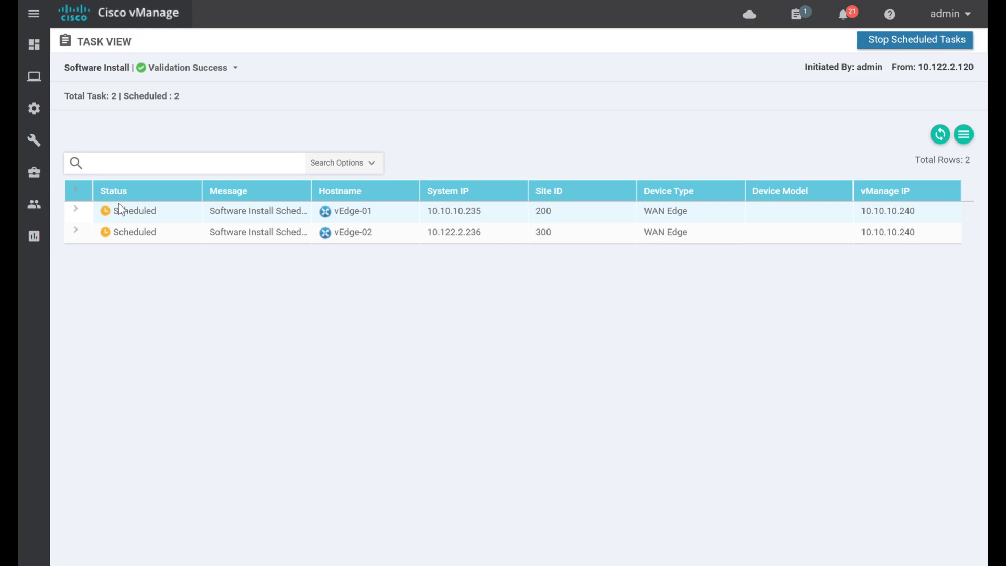
Step: Expand the vEdge-01 and vEdge-02 task rows and refresh until both installs report Done
{"action": "left_click", "coordinate": [76, 226]}
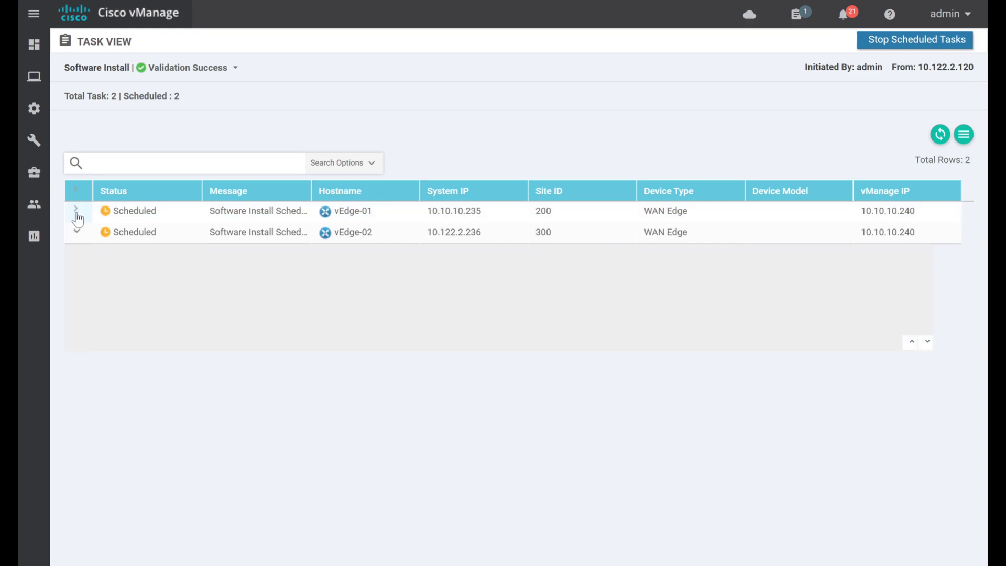
{"action": "left_click", "coordinate": [76, 210]}
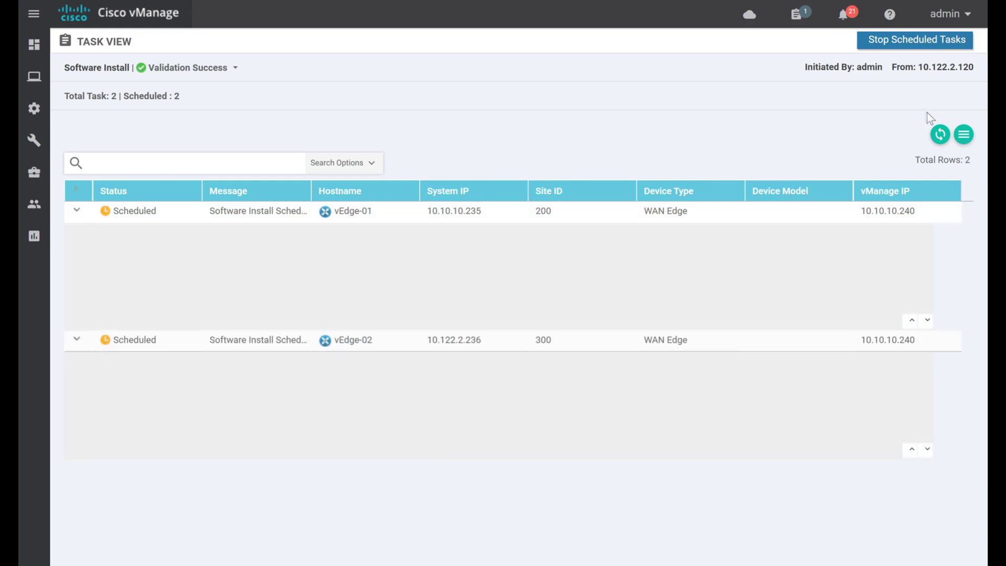
{"action": "left_click", "coordinate": [939, 137]}
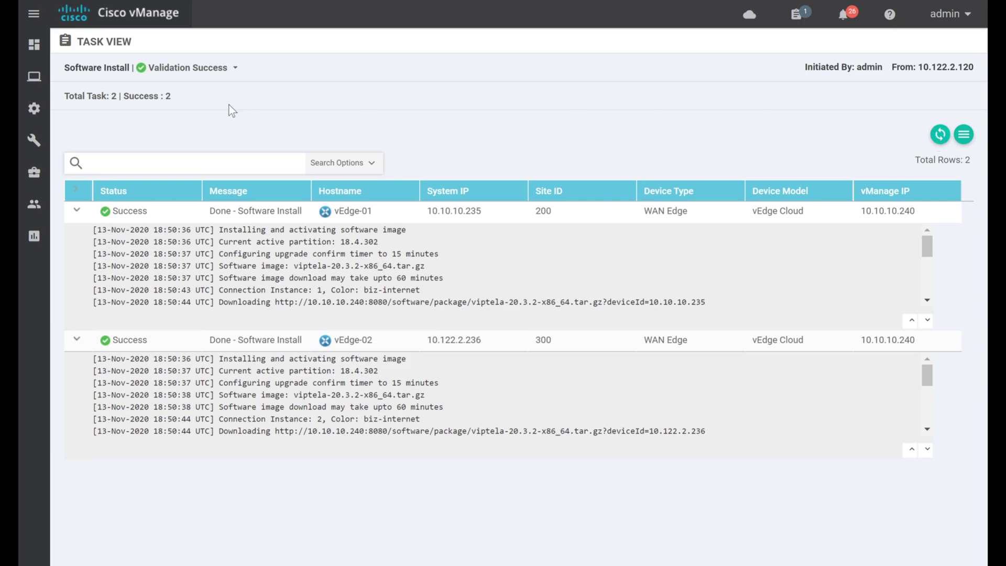
{"action": "mouse_move", "coordinate": [34, 109]}
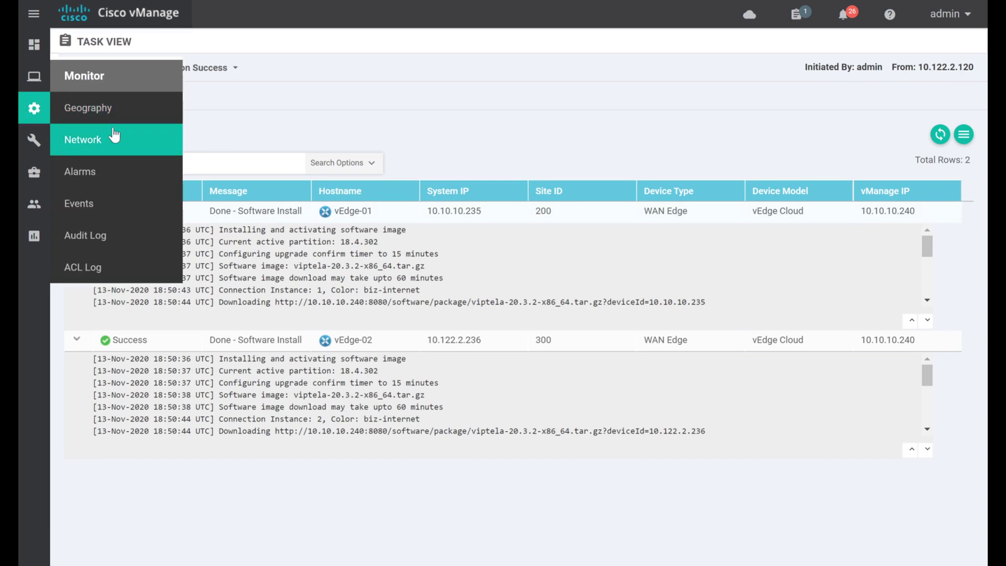
Step: Check versions in Monitor > Network, then the main dashboard and the Software Upgrade page
{"action": "left_click", "coordinate": [118, 132]}
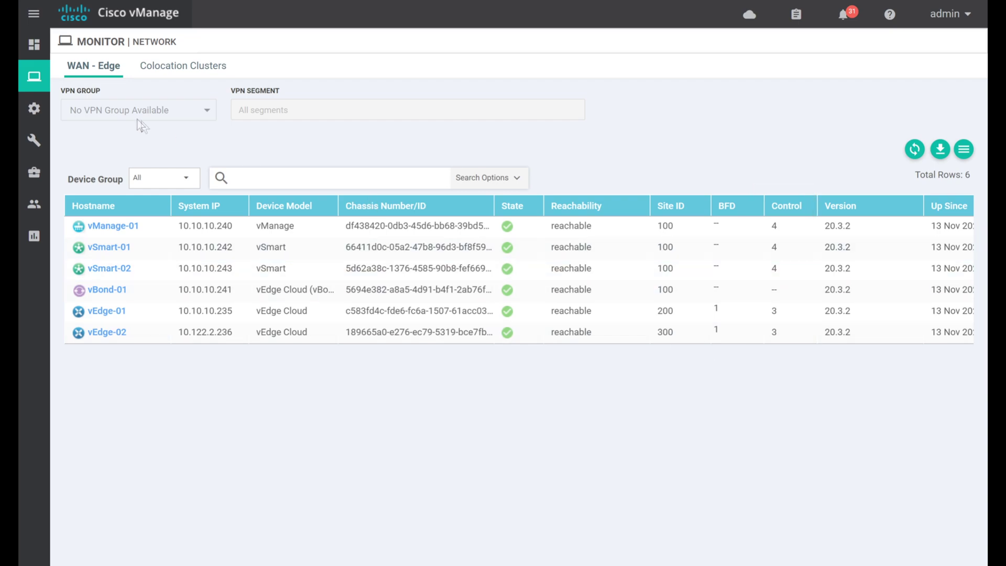
{"action": "mouse_move", "coordinate": [34, 45]}
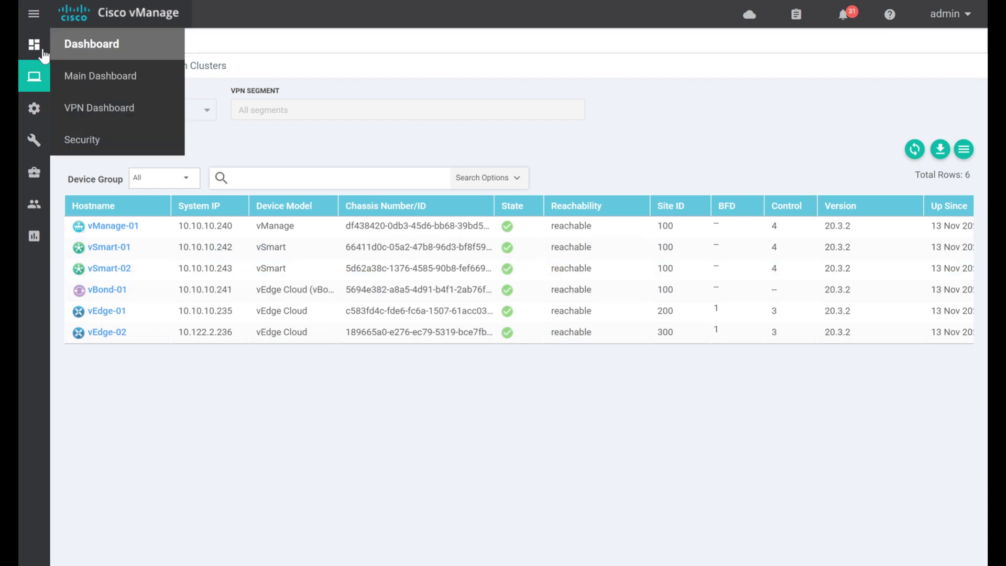
{"action": "left_click", "coordinate": [86, 77]}
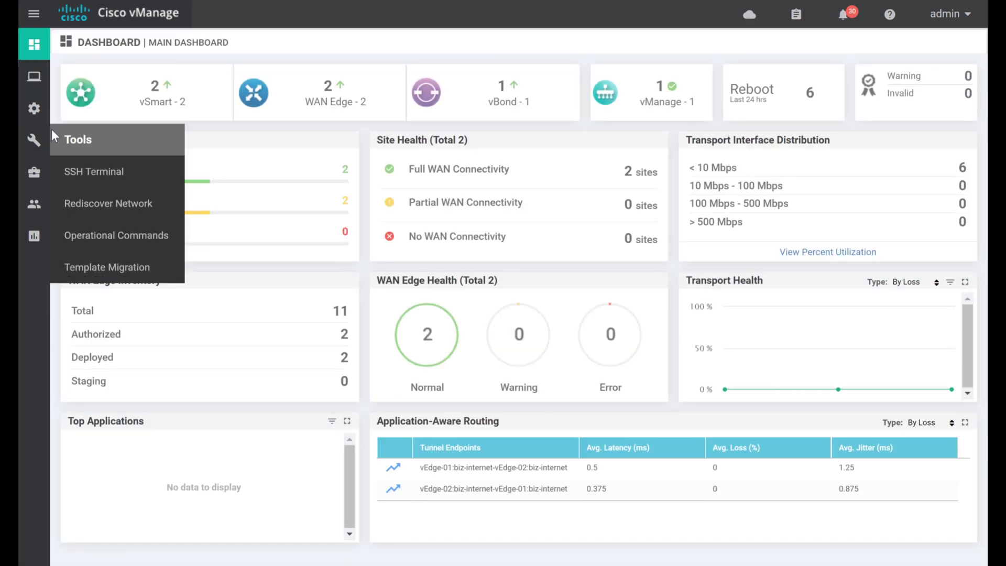
{"action": "mouse_move", "coordinate": [34, 171]}
{"action": "left_click", "coordinate": [91, 235]}
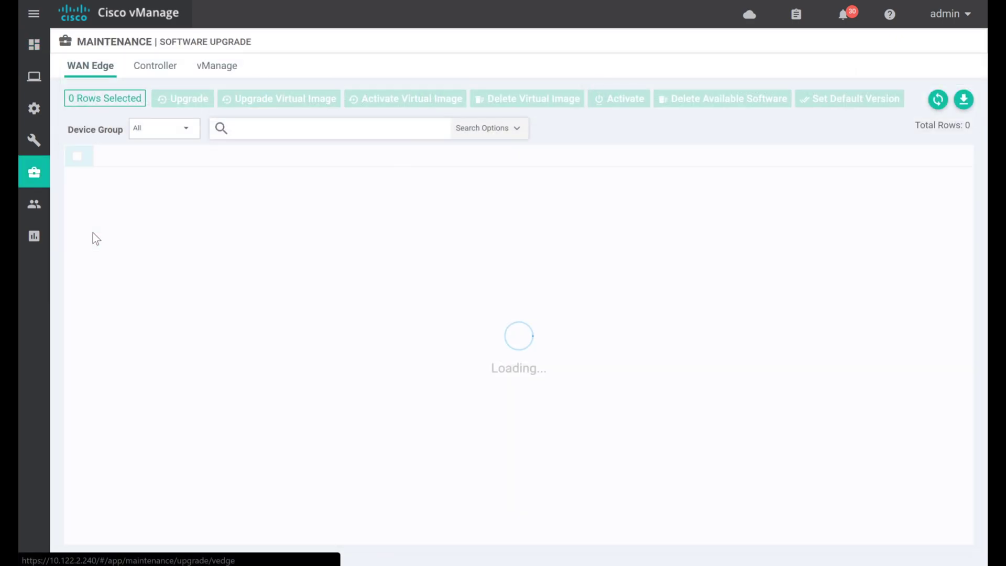